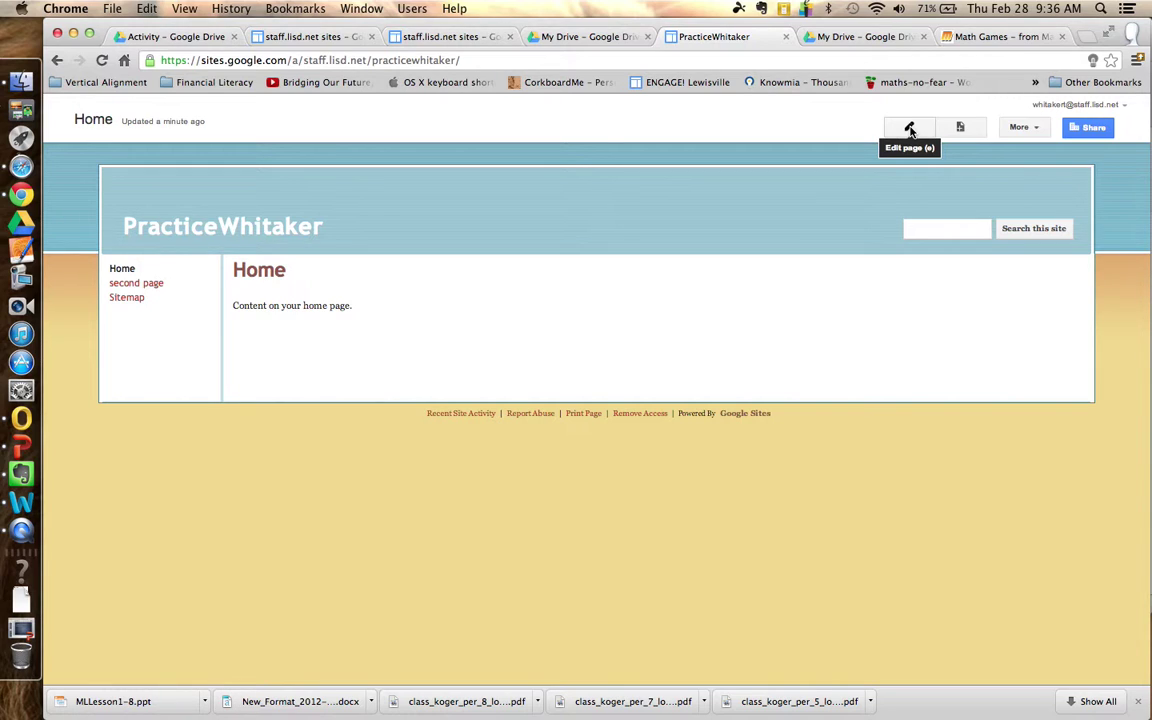
Start editing the Home page and insert the uploaded image iPadagogy-Wheel.jpg below the existing text
left_click(910, 128)
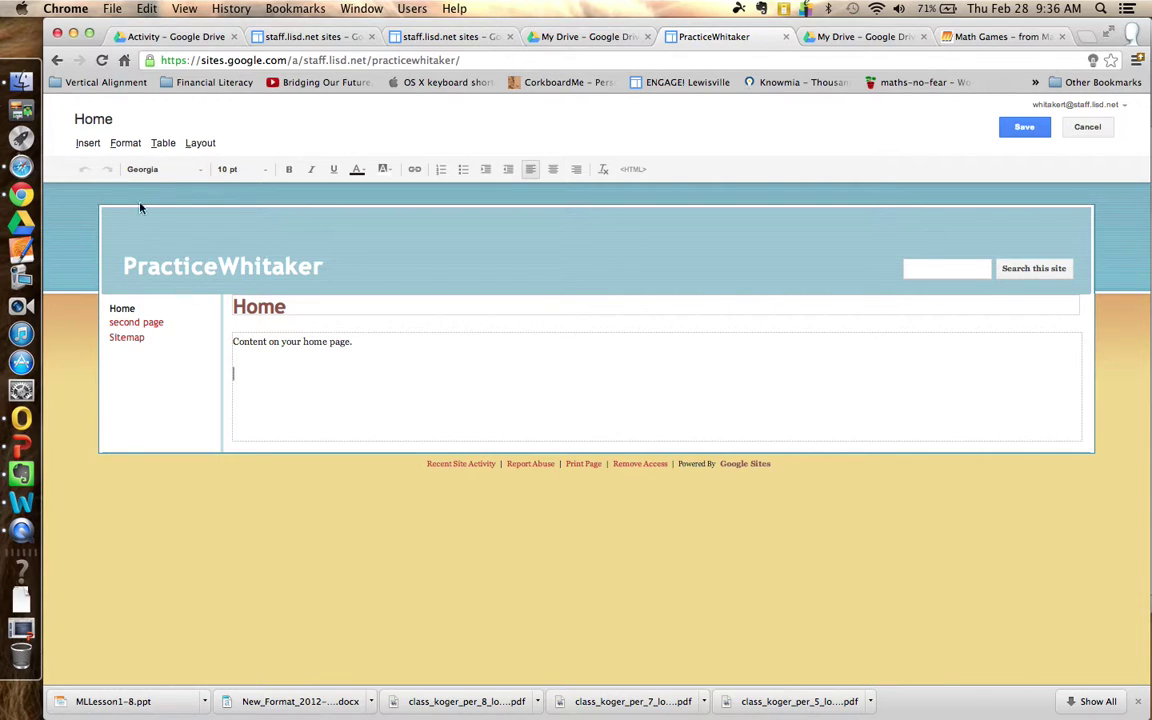
left_click(88, 145)
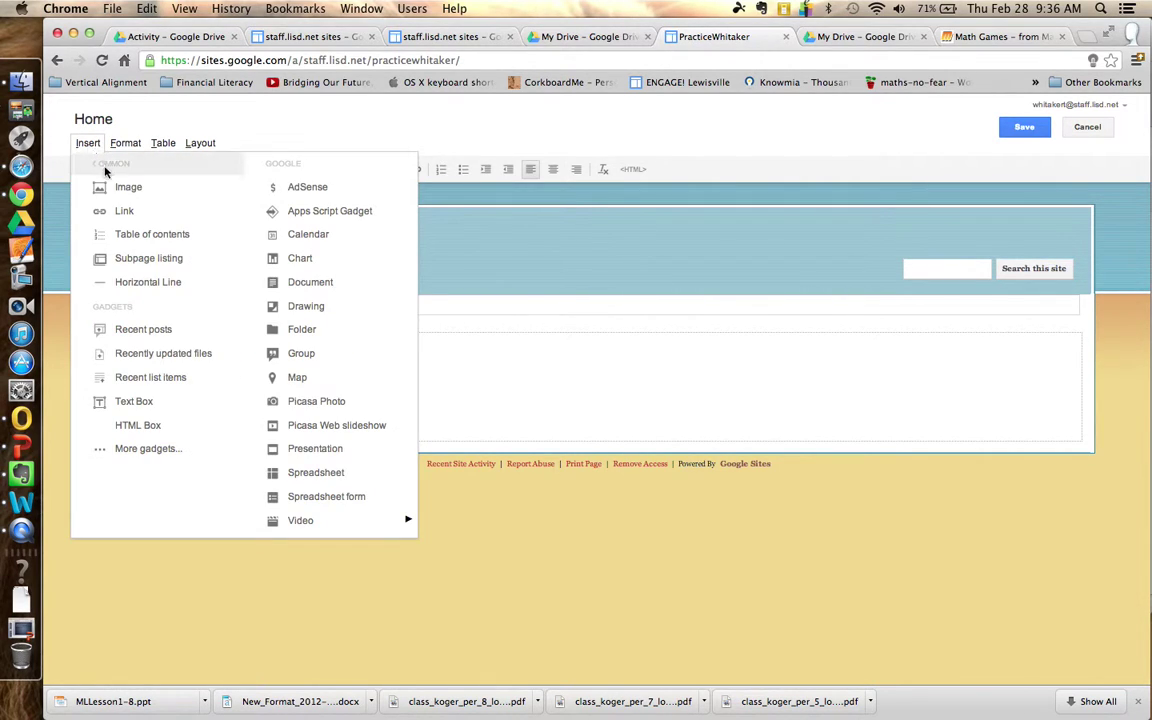
left_click(121, 193)
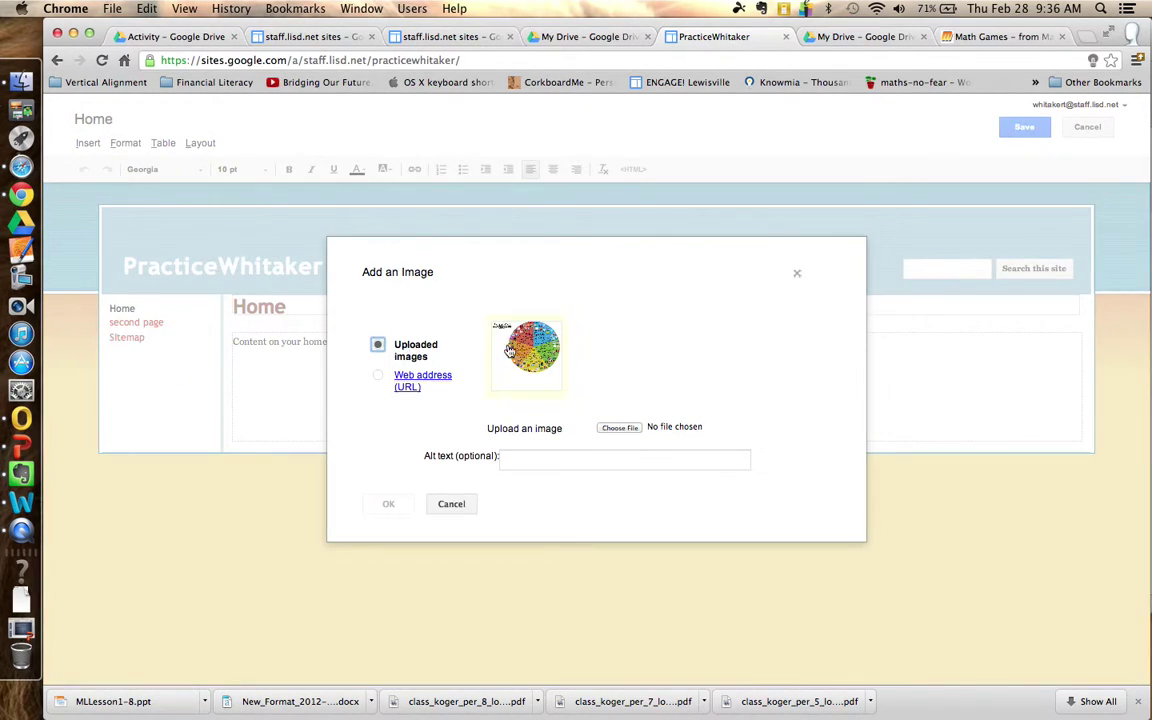
left_click(620, 428)
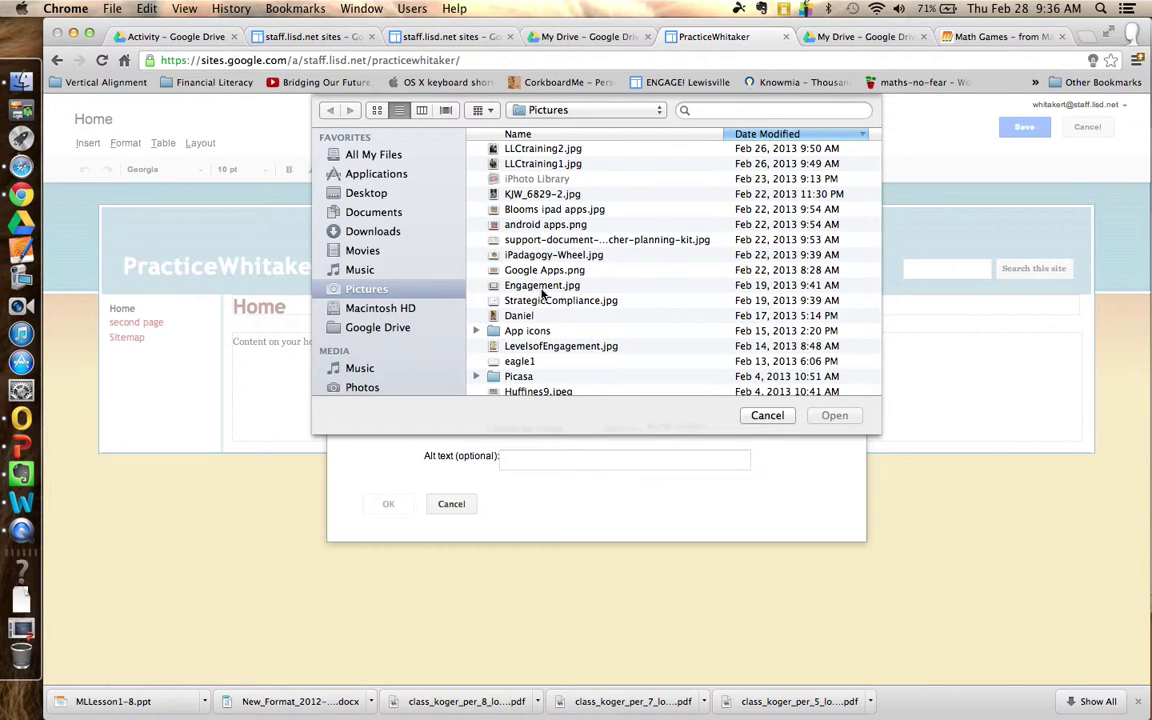
left_click(546, 257)
left_click(834, 416)
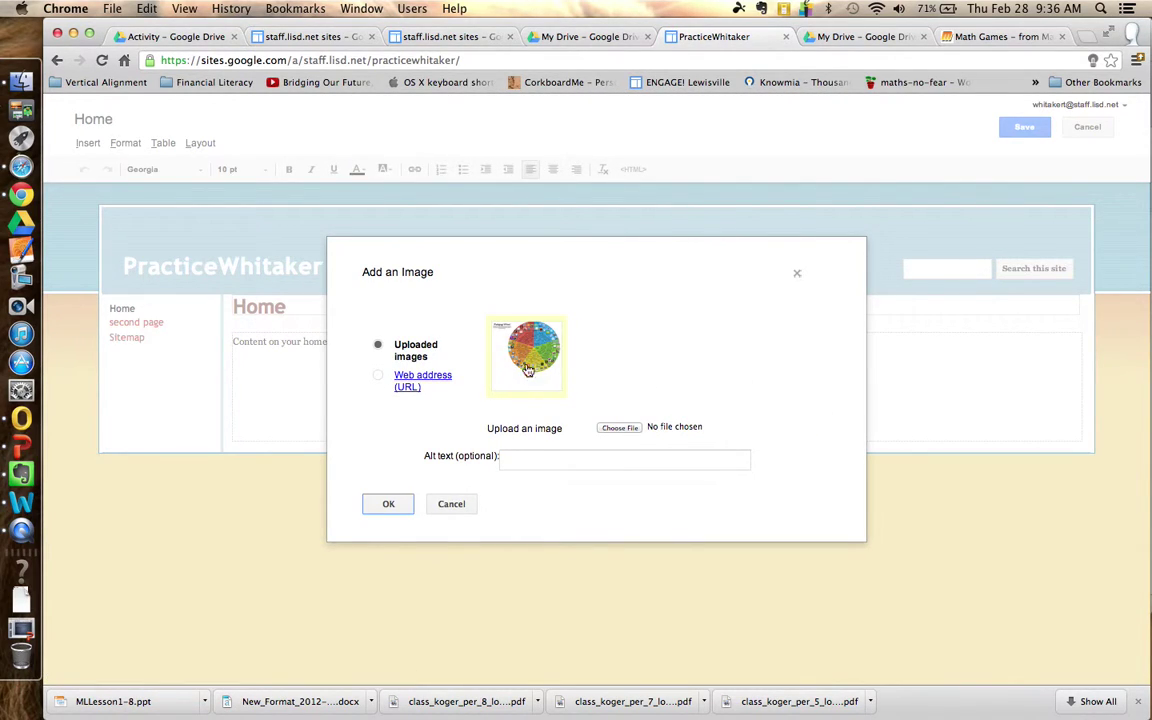
left_click(389, 505)
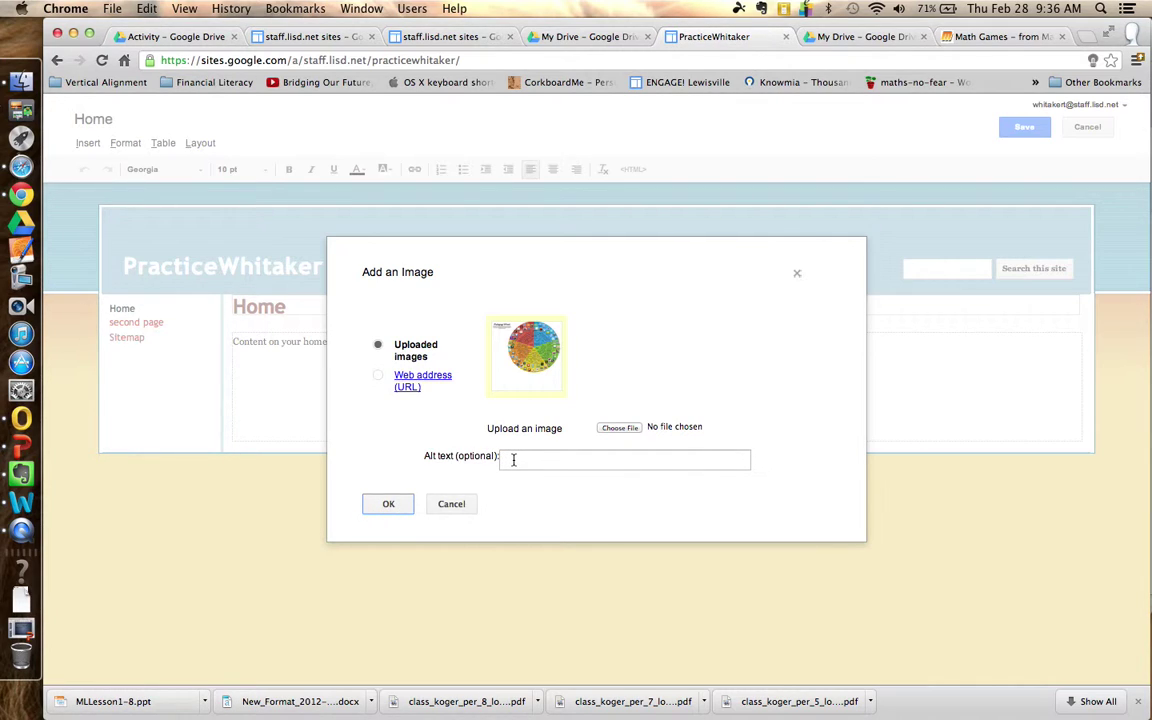
left_click(389, 505)
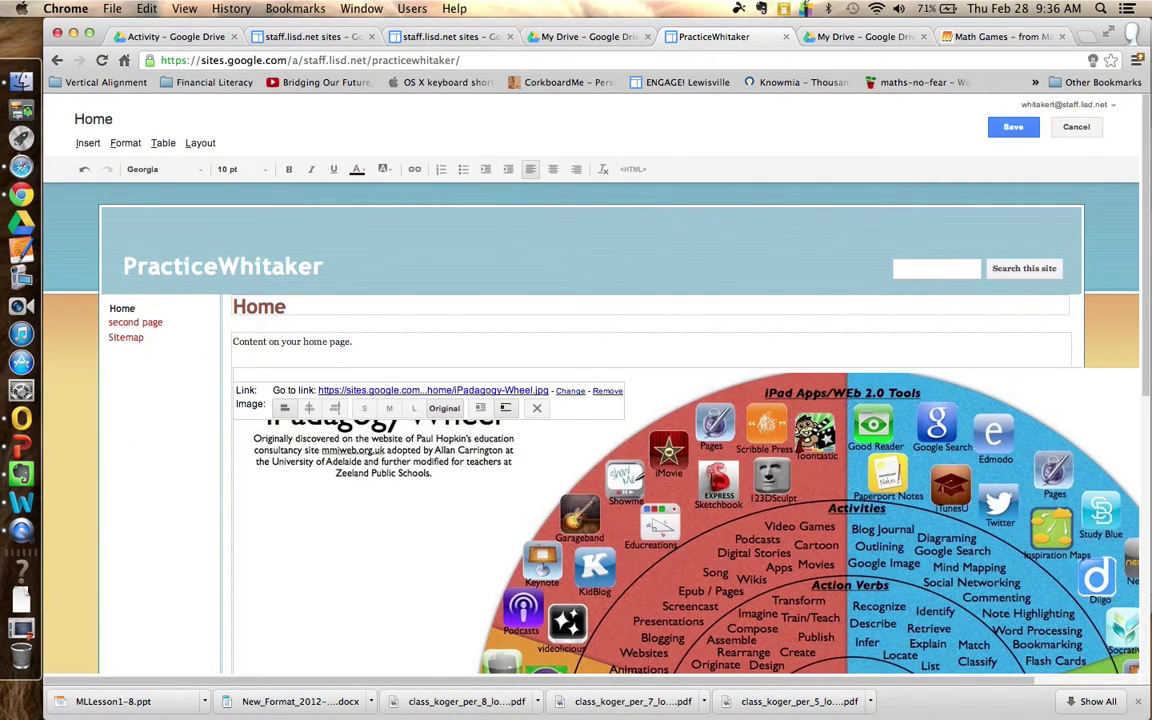
Try the small and medium sizes on the iPadagogy Wheel image and set its size to L
scroll(711, 478, "down", 10)
scroll(711, 478, "up", 8)
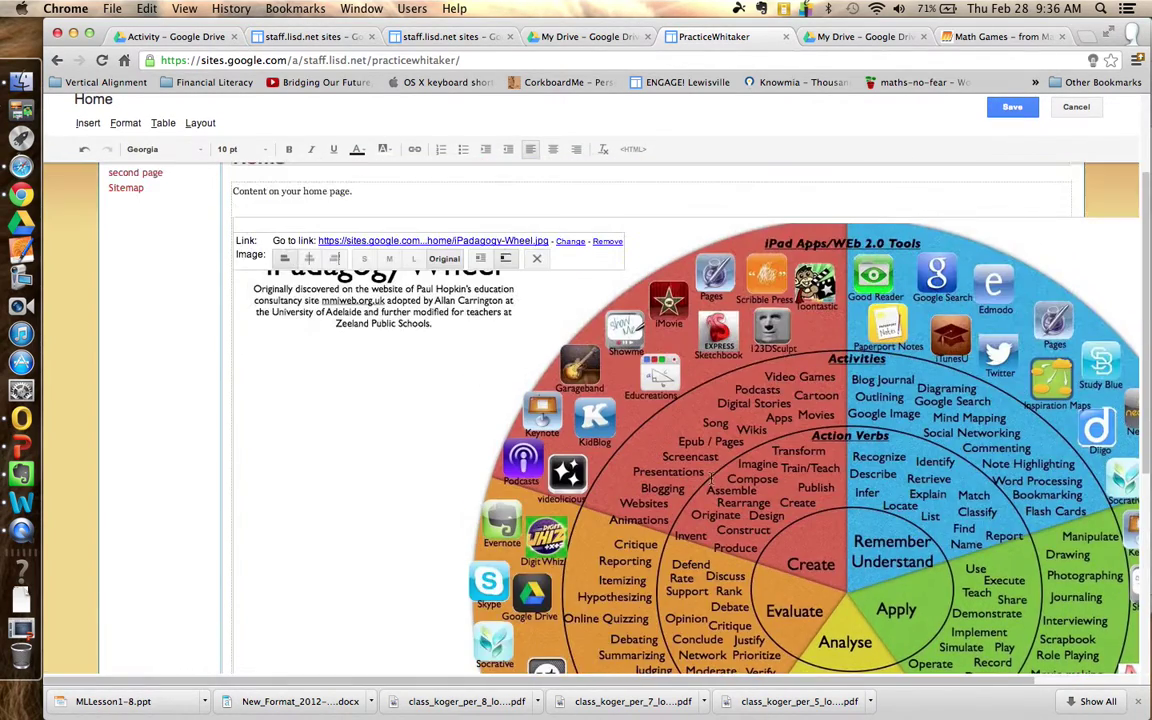
scroll(711, 478, "up", 2)
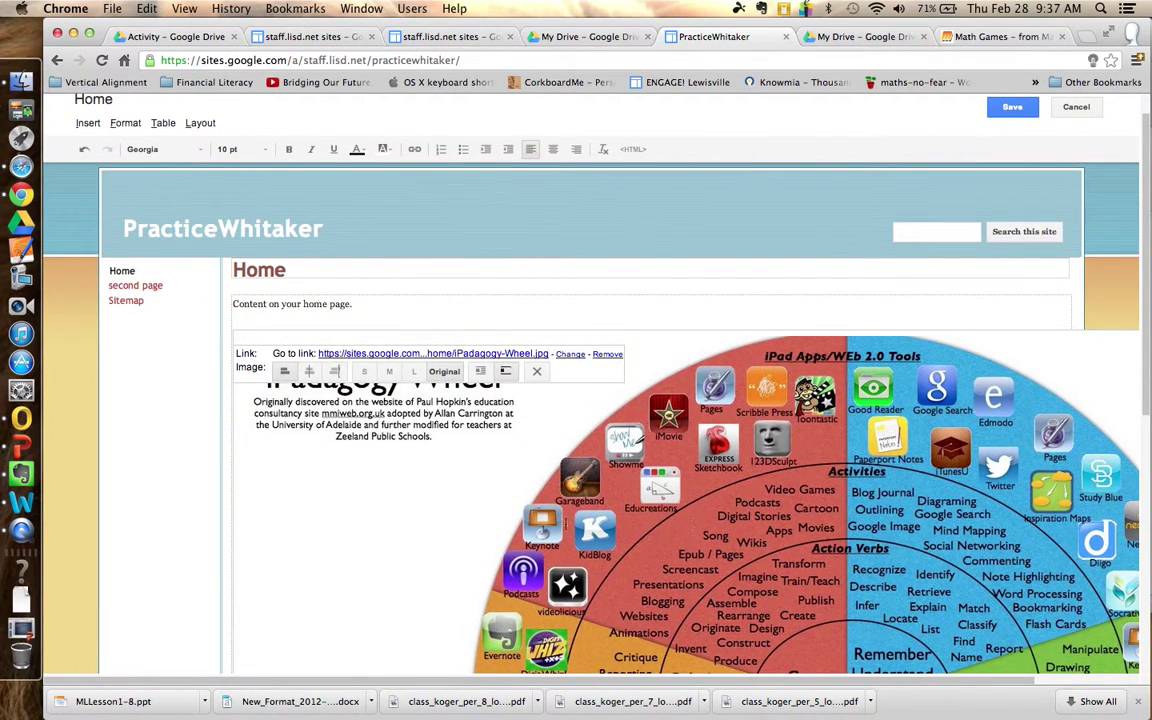
scroll(750, 485, "down", 3)
scroll(807, 526, "down", 3)
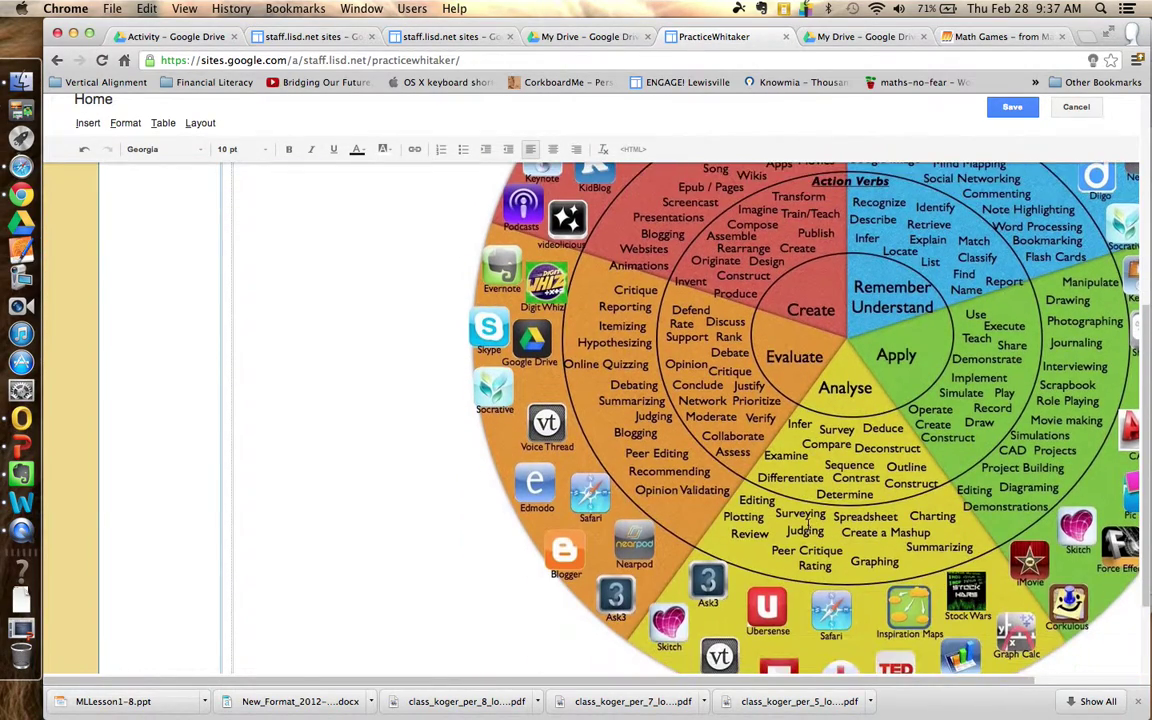
scroll(748, 392, "up", 7)
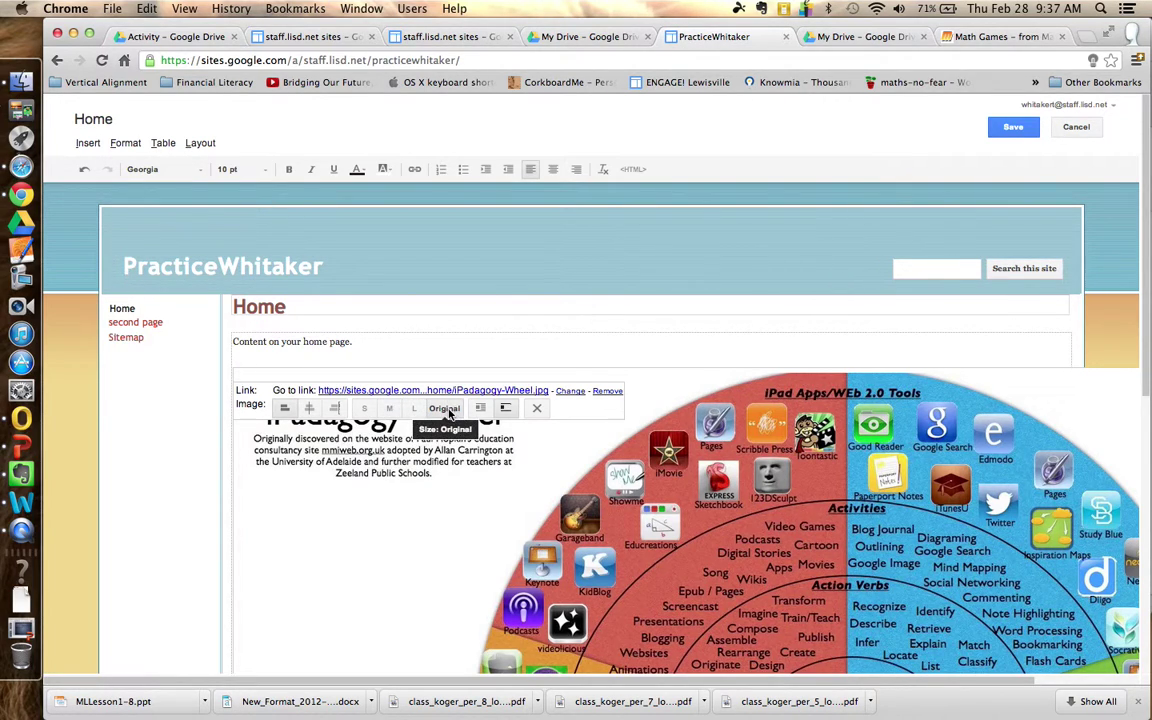
left_click(367, 409)
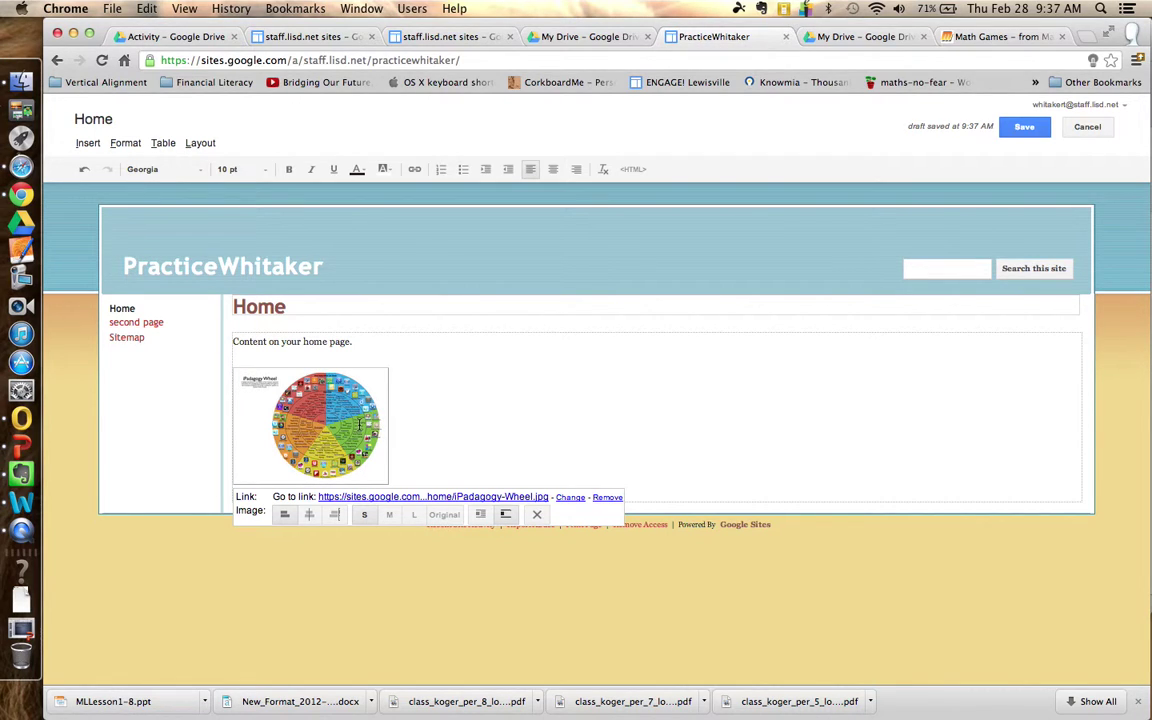
left_click(389, 514)
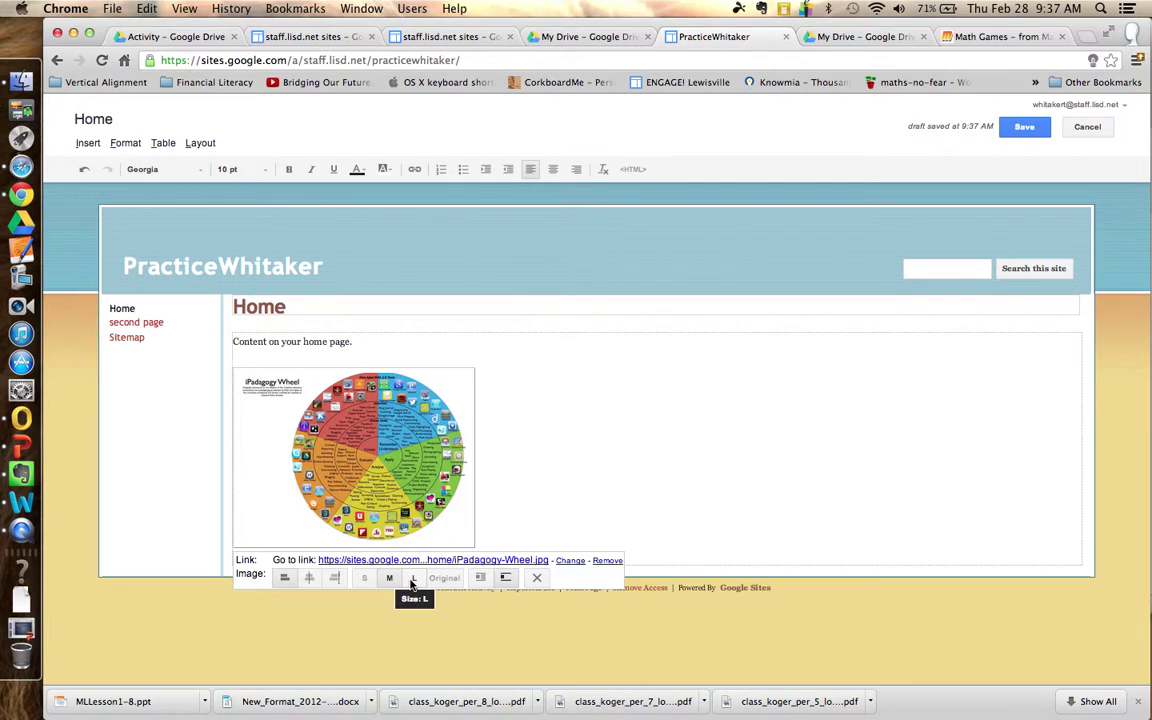
left_click(412, 581)
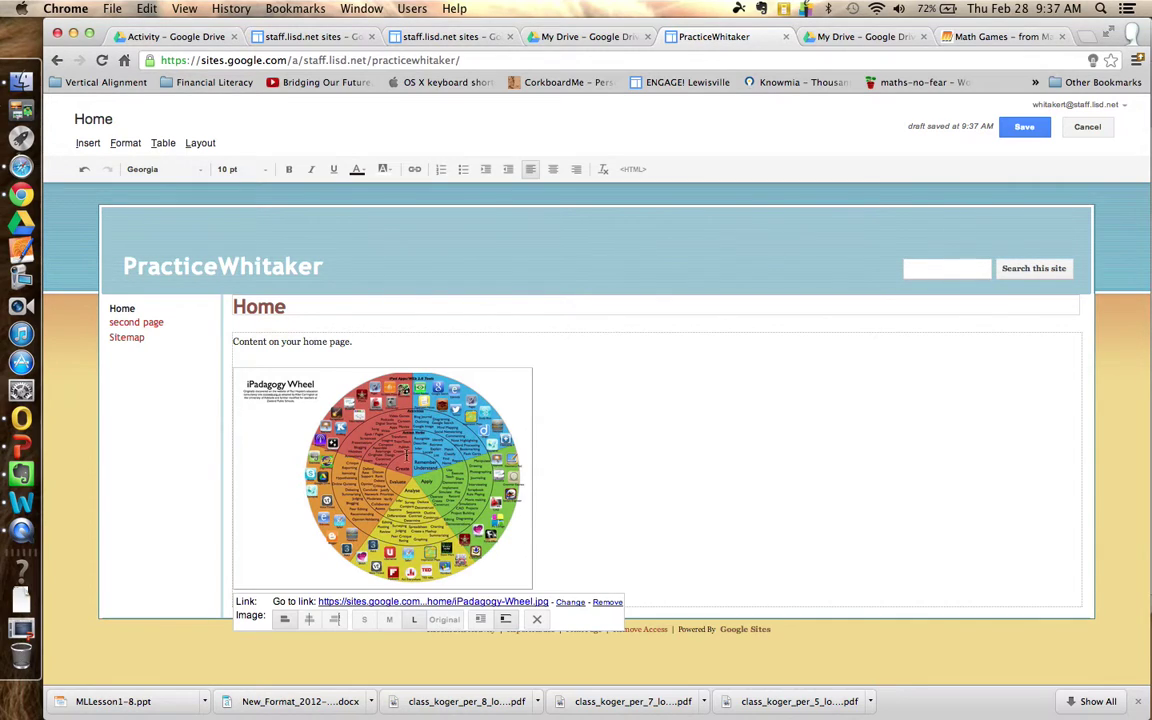
Try centre and right alignment on the wheel image, set it back to left alignment and save the page
left_click(308, 620)
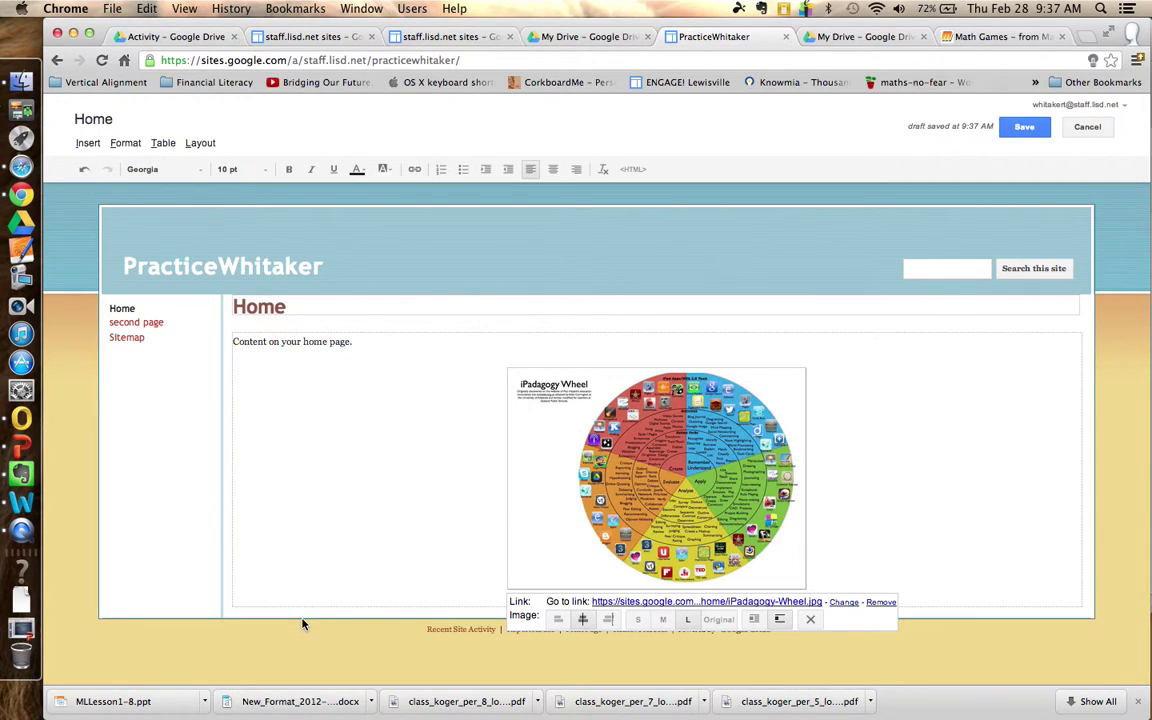
left_click(608, 619)
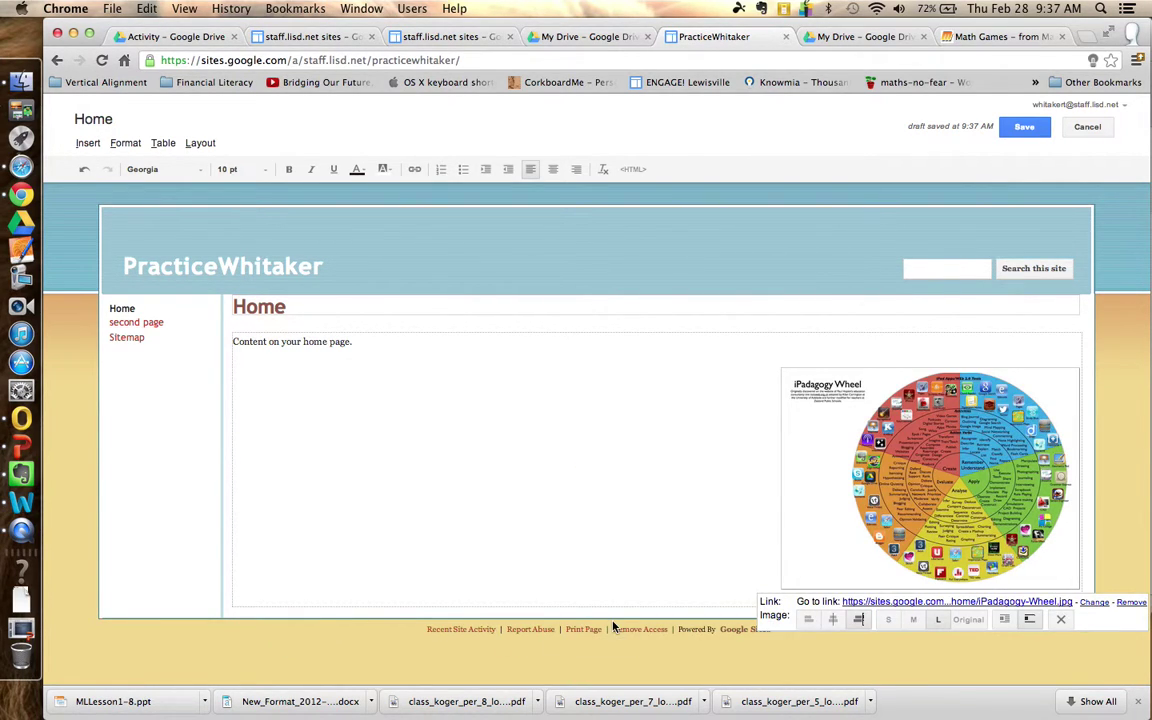
left_click(808, 620)
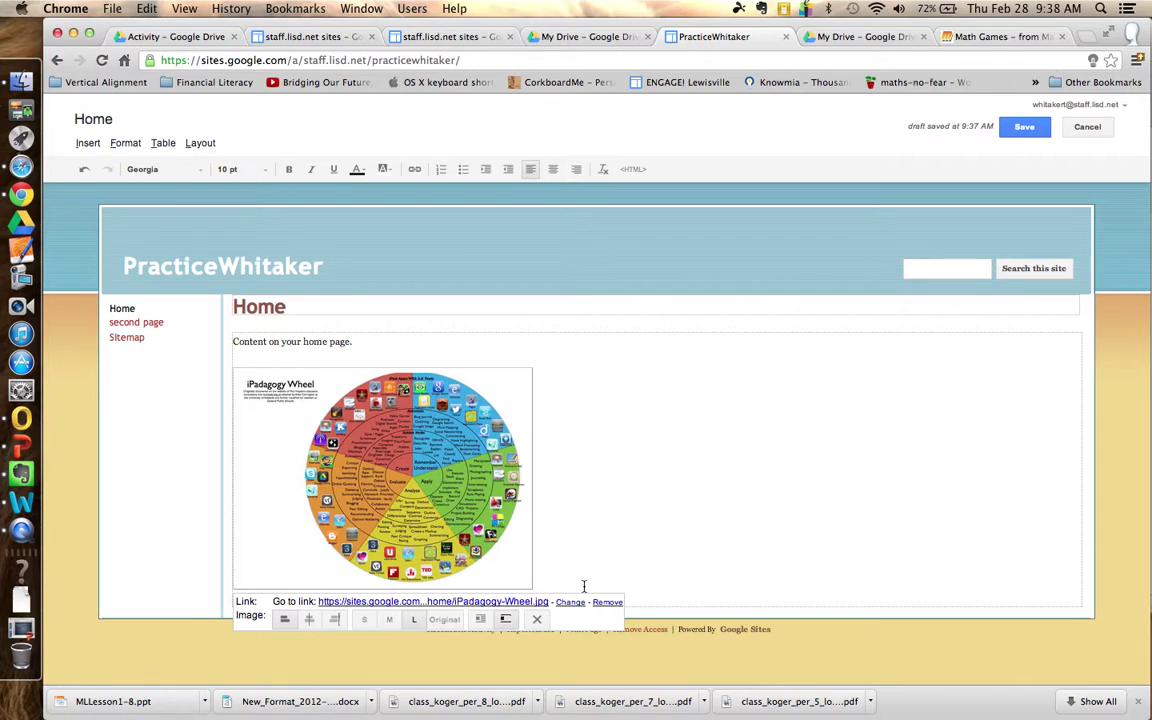
left_click(618, 545)
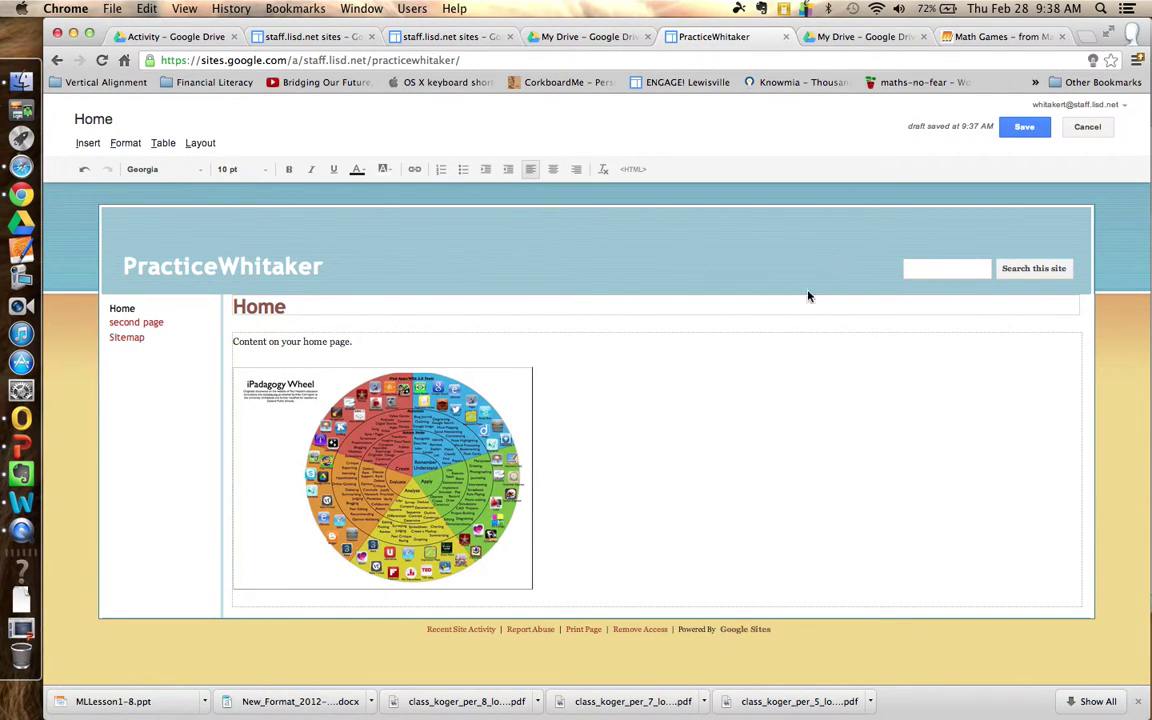
left_click(1025, 128)
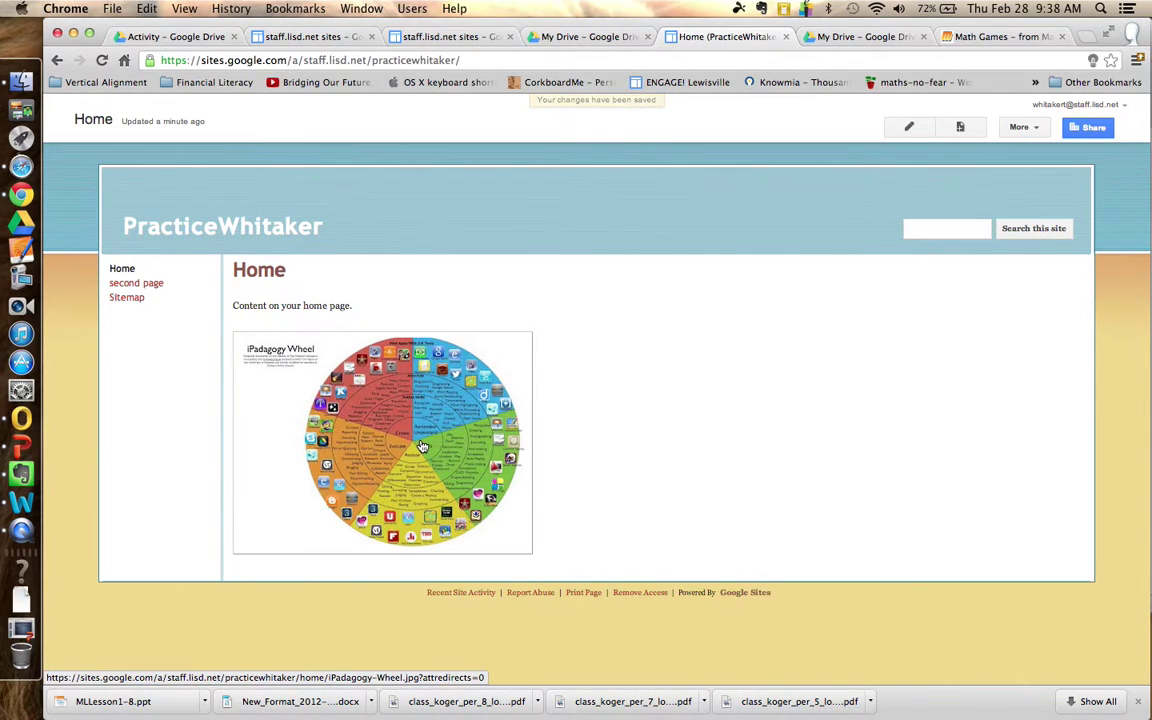
View the wheel image at full size from the saved page and return to the Home page
left_click(422, 447)
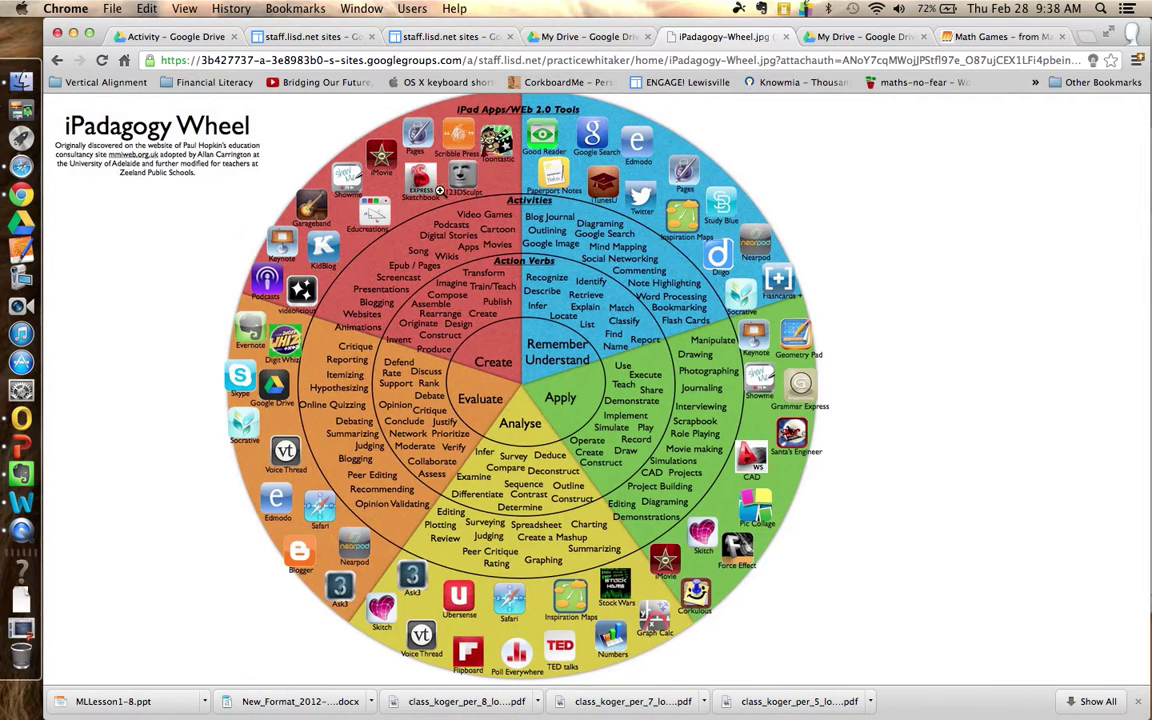
left_click(56, 61)
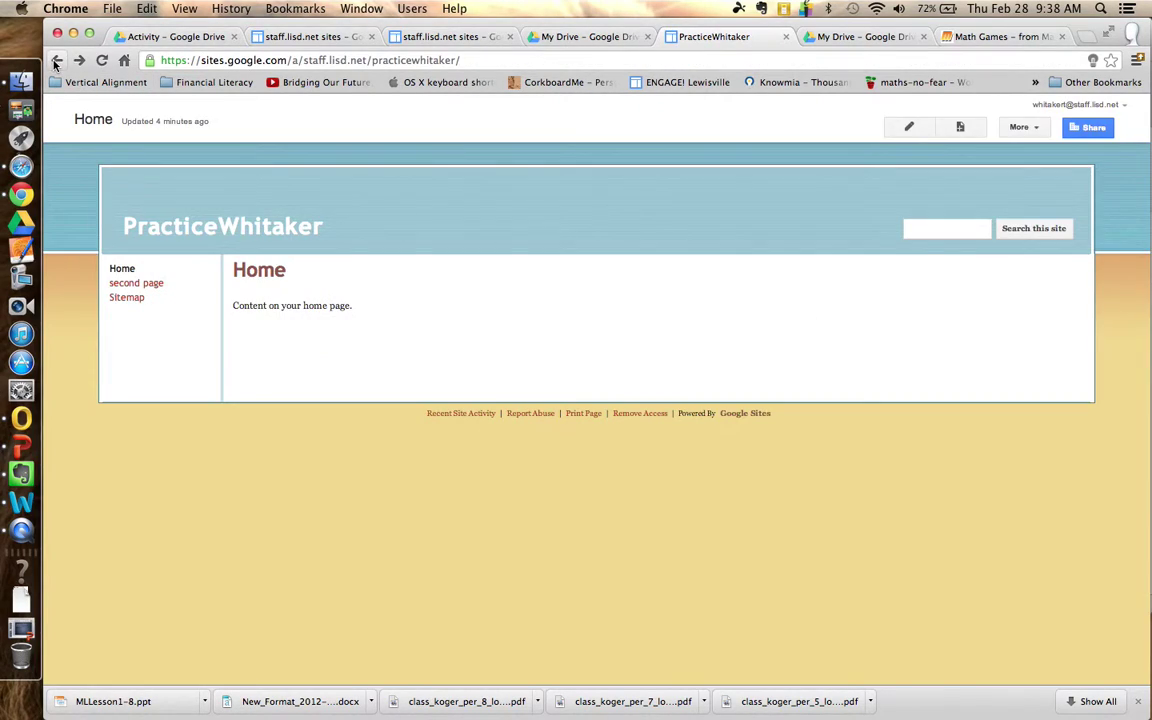
left_click(337, 56)
key("Return")
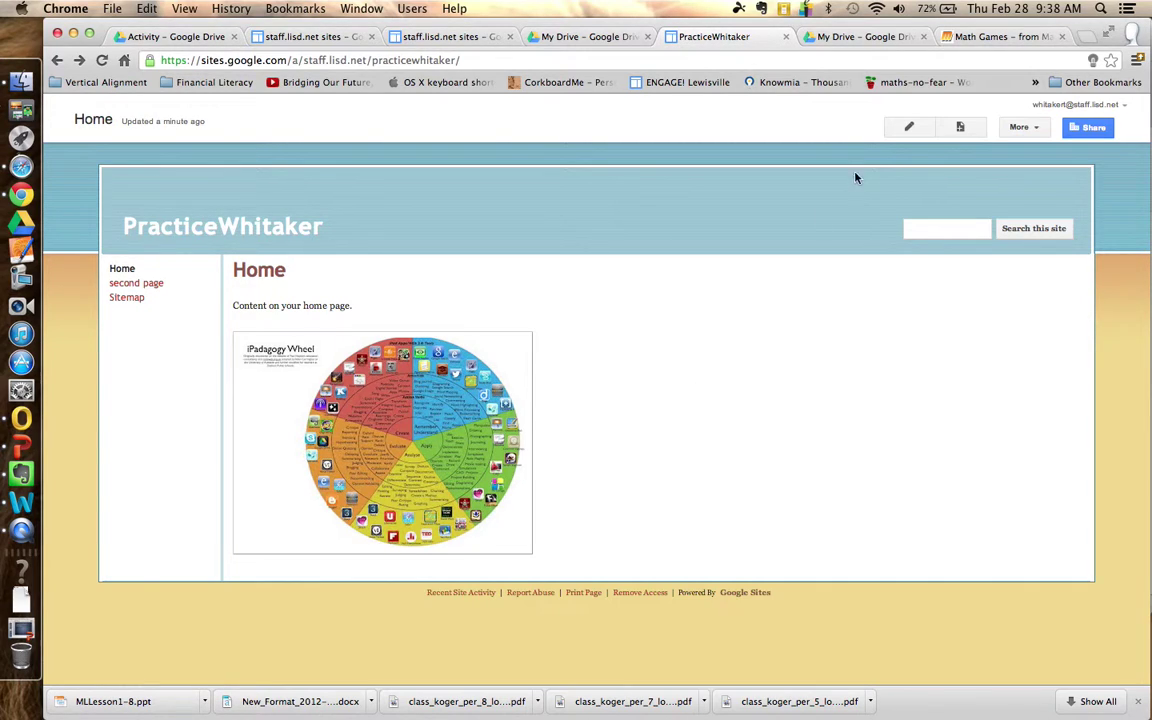
left_click(907, 127)
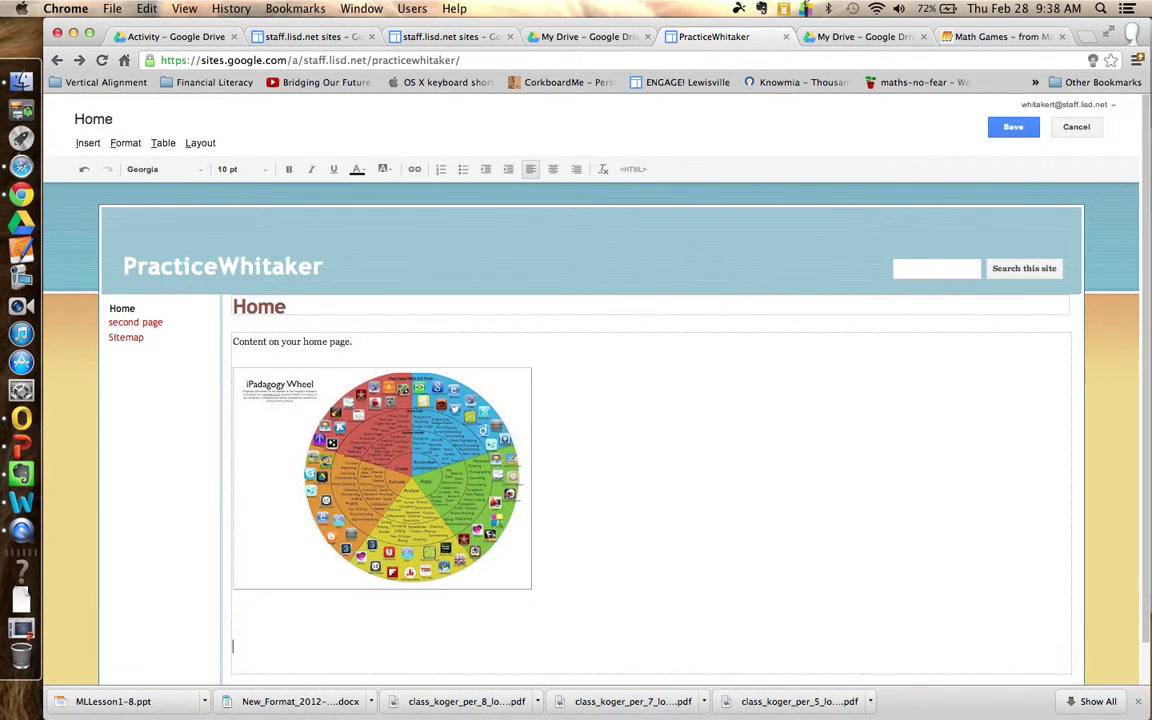
type("Insert a cool link")
left_click_drag(268, 648, 306, 650)
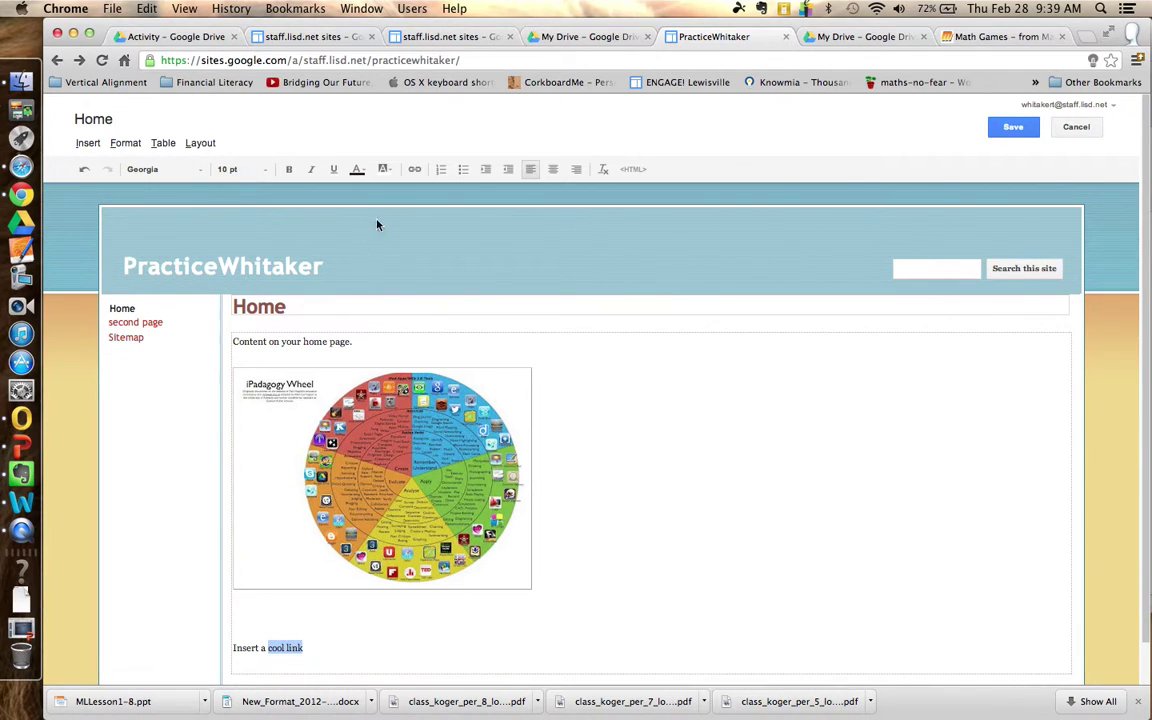
left_click(415, 171)
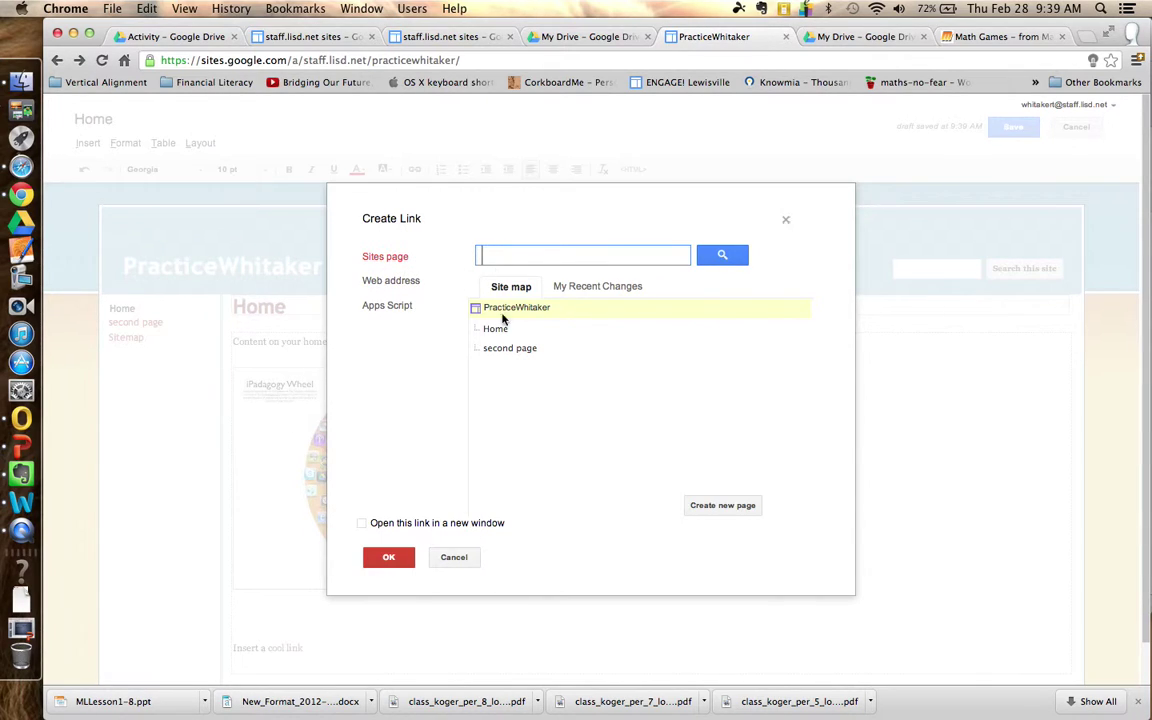
left_click(401, 287)
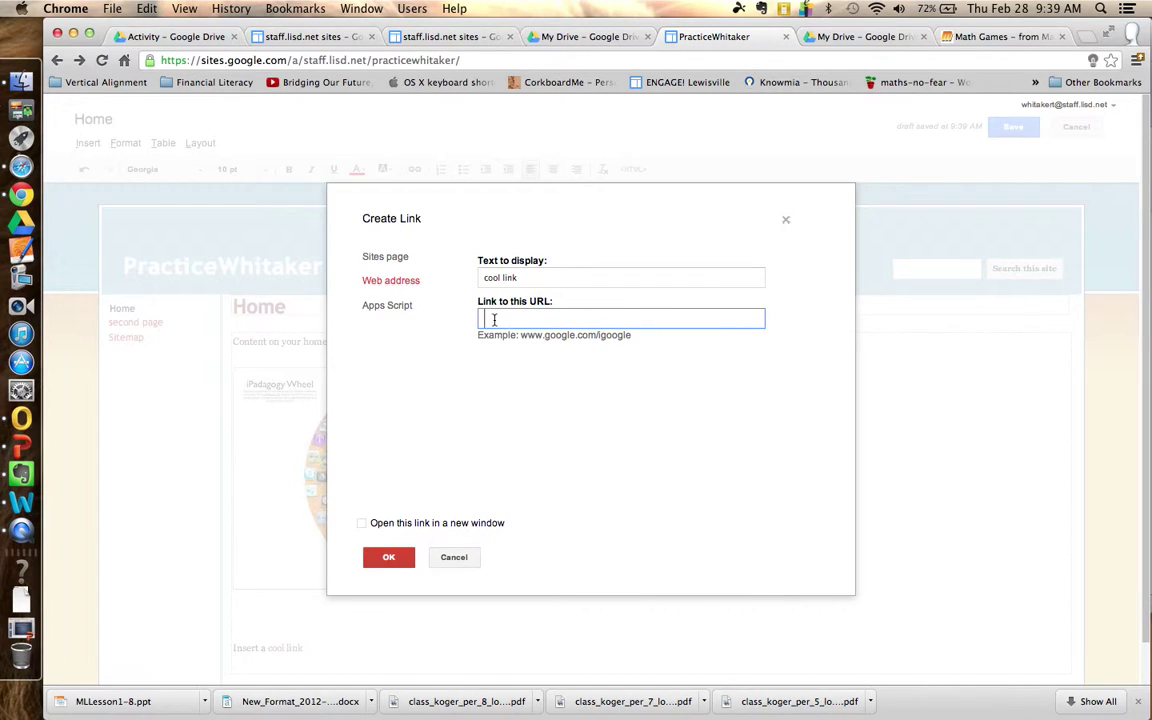
type("www.google.com")
left_click(389, 558)
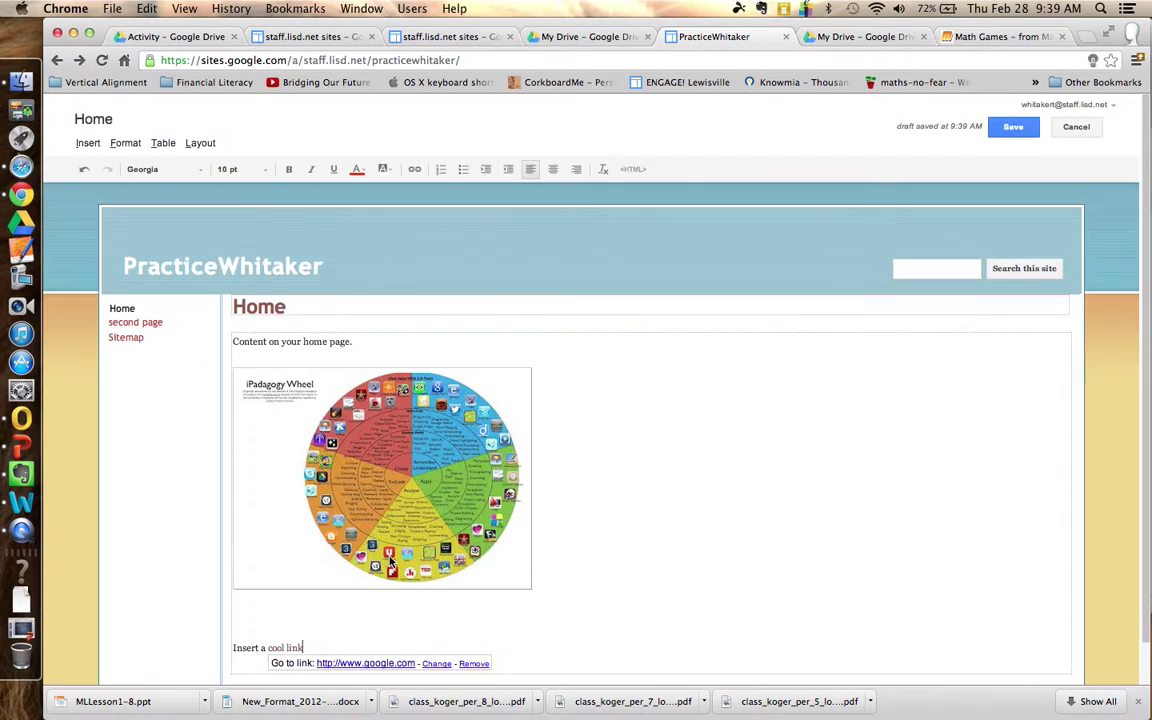
scroll(555, 532, "down", 2)
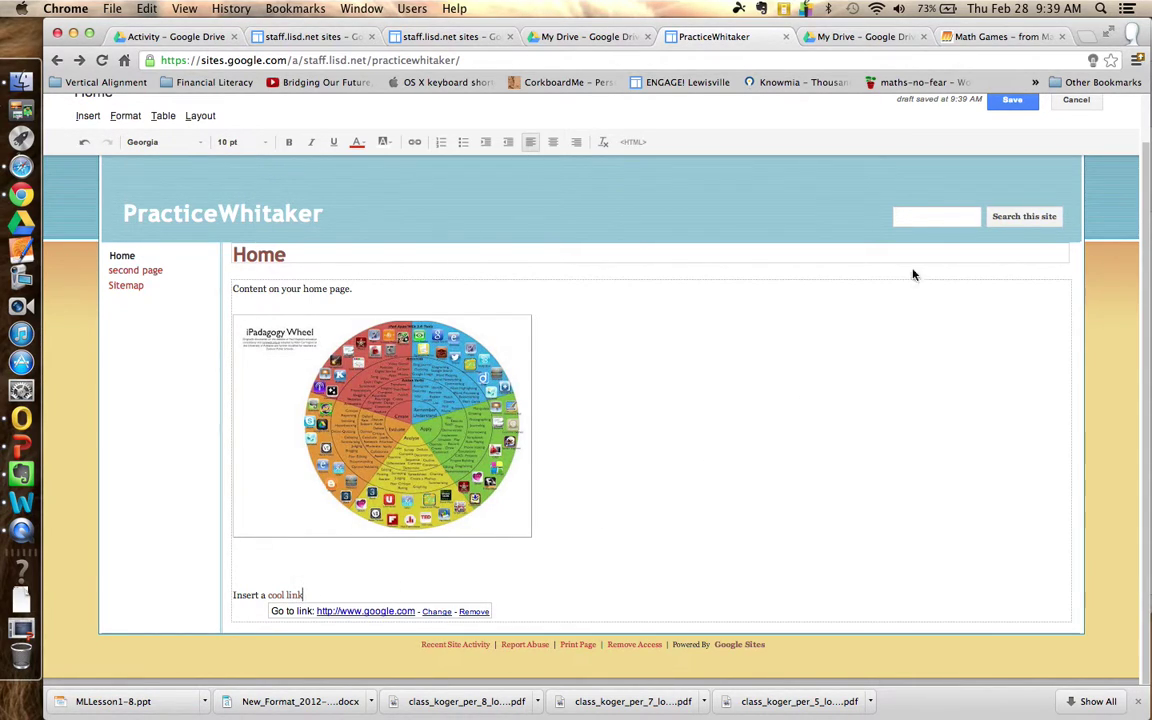
left_click(1013, 101)
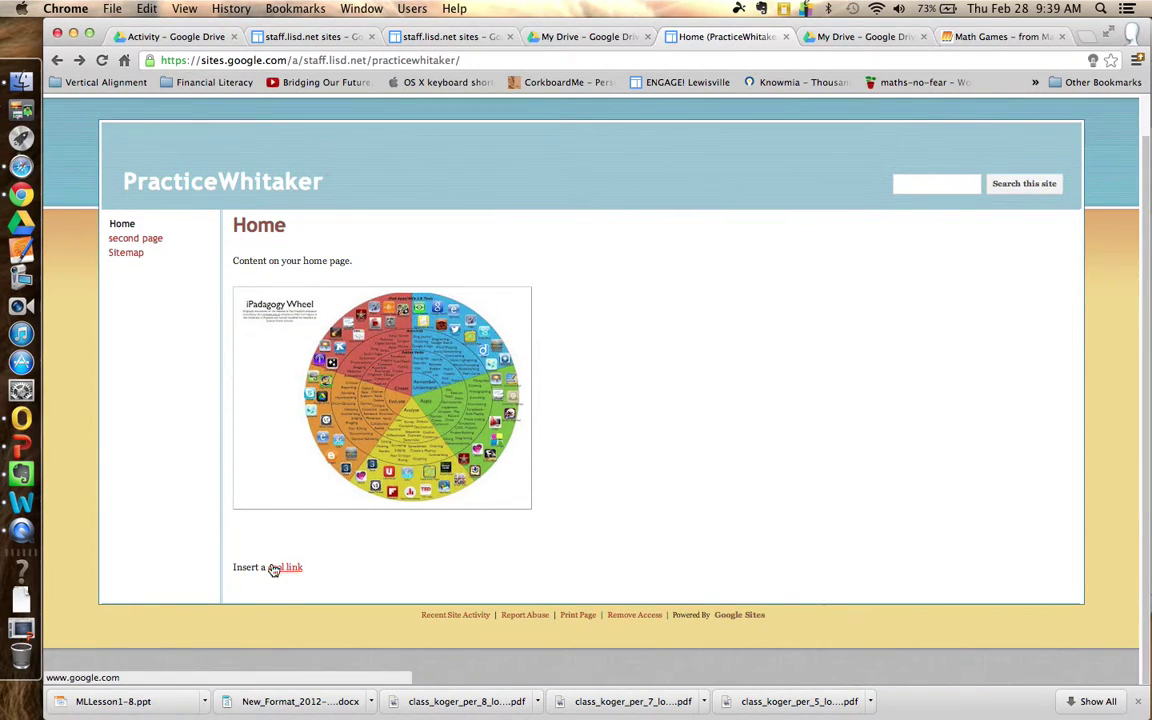
Test the "cool link" hyperlink and return to the PracticeWhitaker Home page
left_click(278, 570)
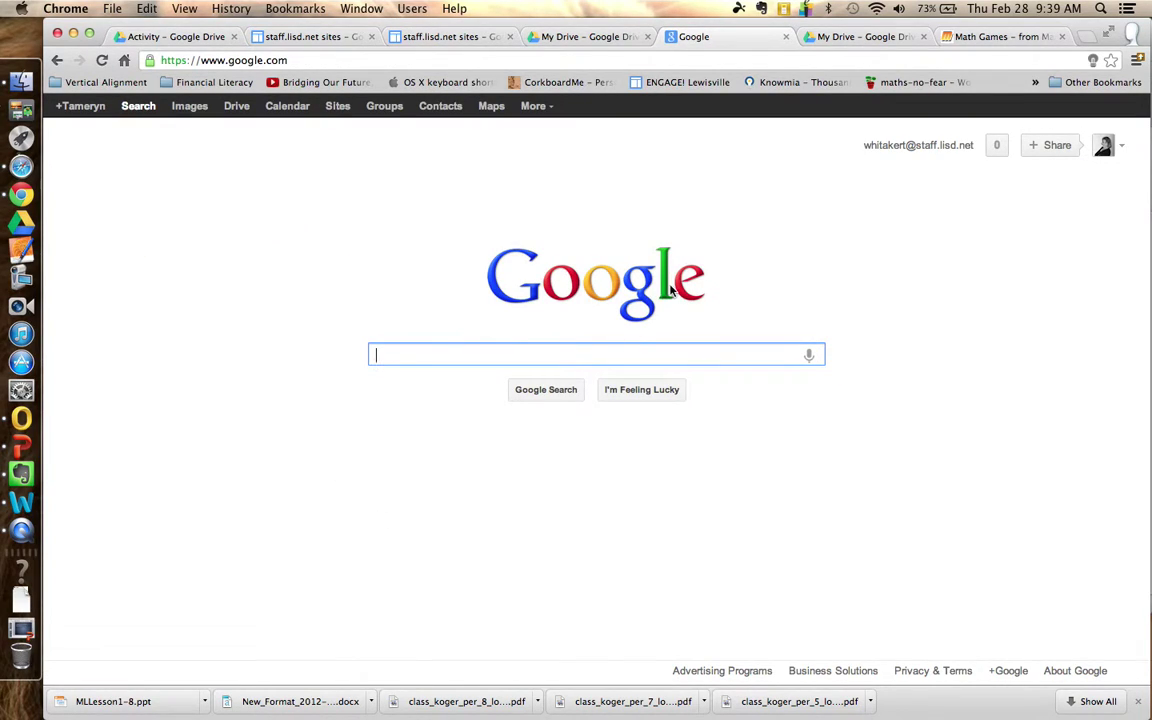
left_click(59, 60)
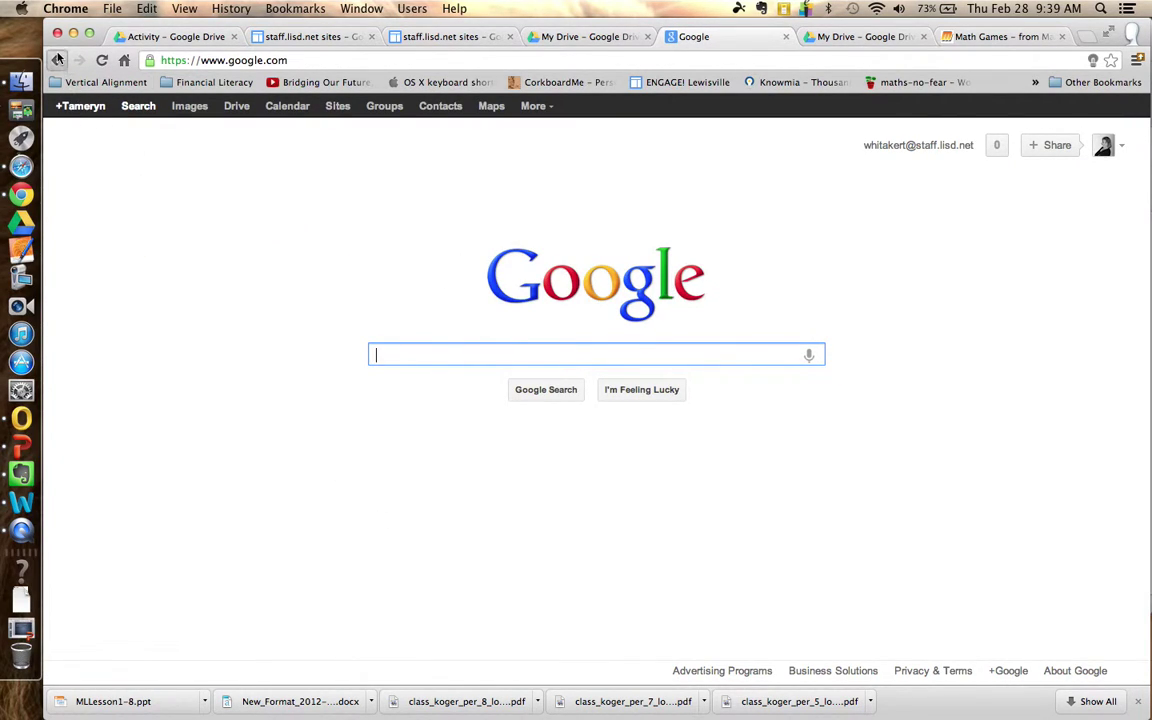
left_click(384, 60)
key("Return")
scroll(500, 510, "down", 1)
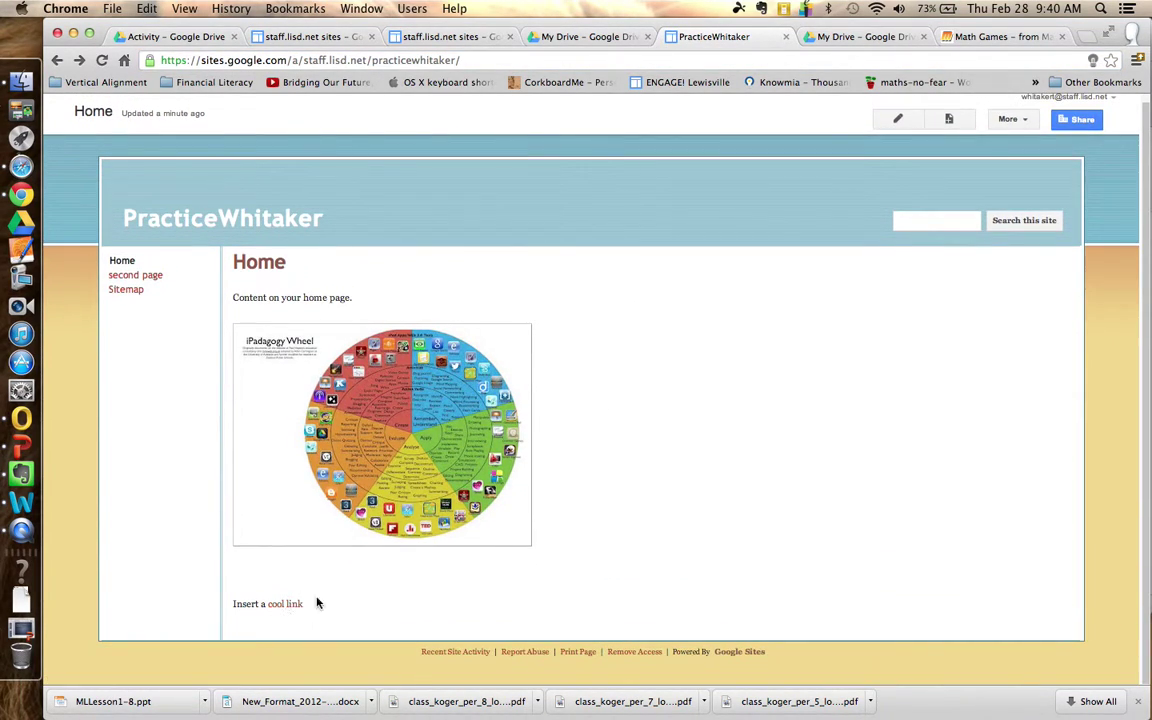
left_click(898, 120)
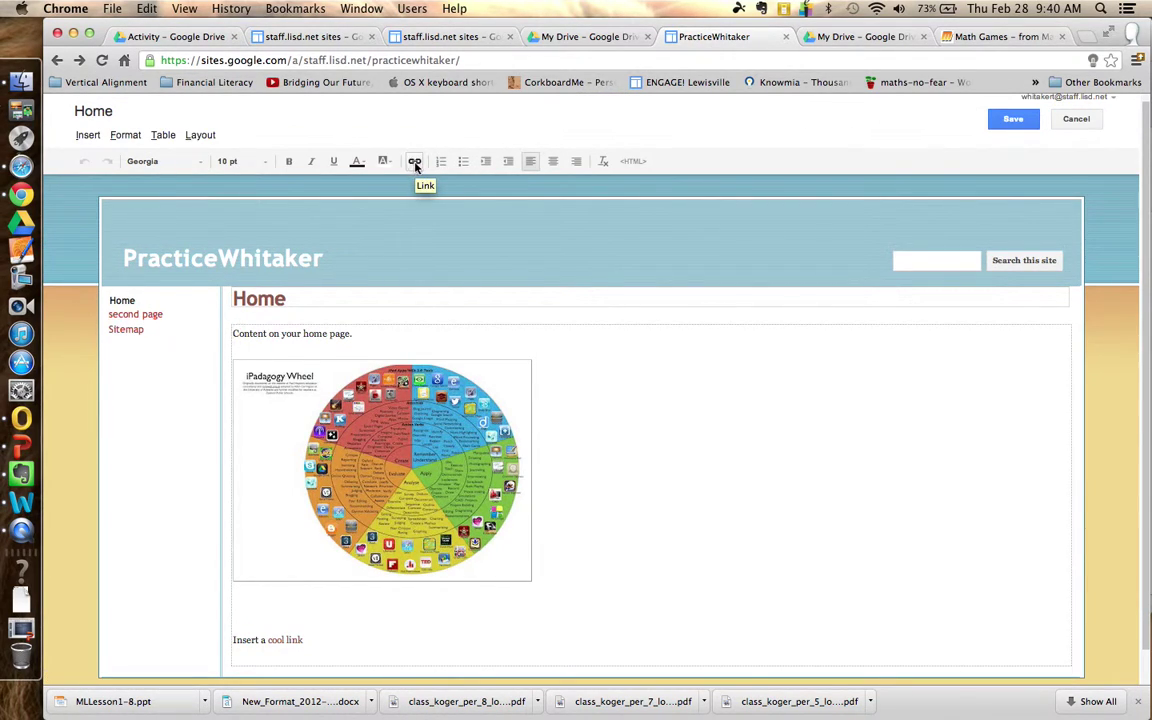
left_click(1076, 119)
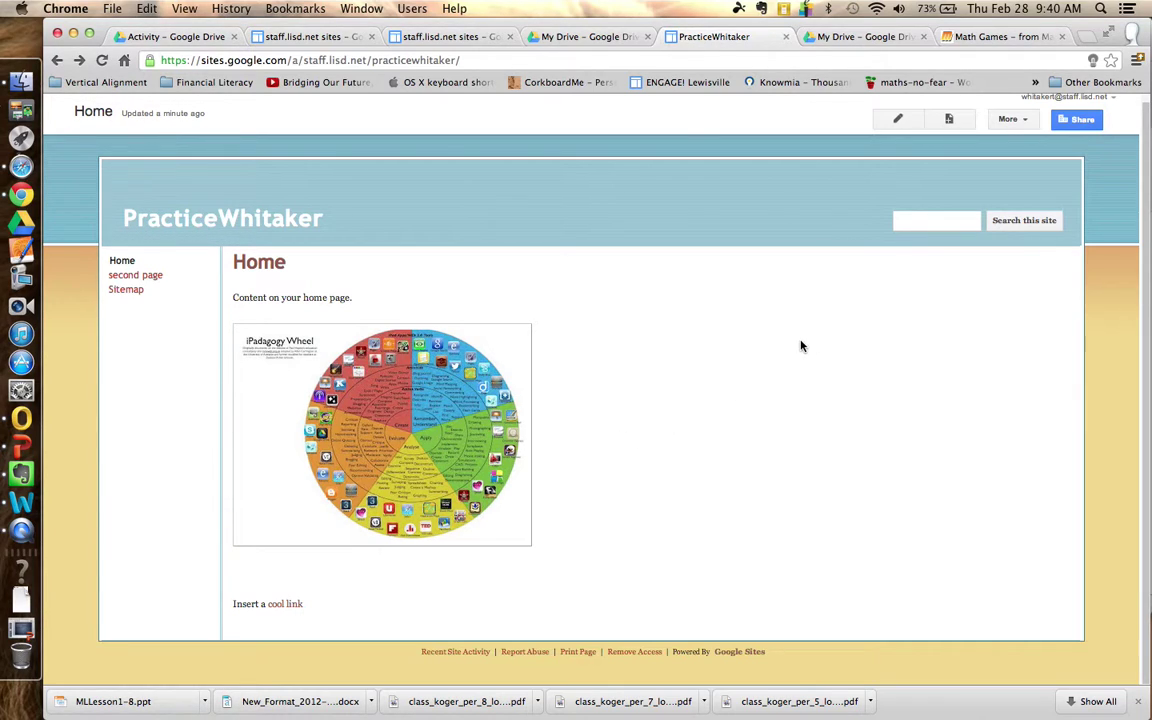
Change the Home page's template to File Cabinet through its page settings, without applying the template's default content
left_click(1023, 122)
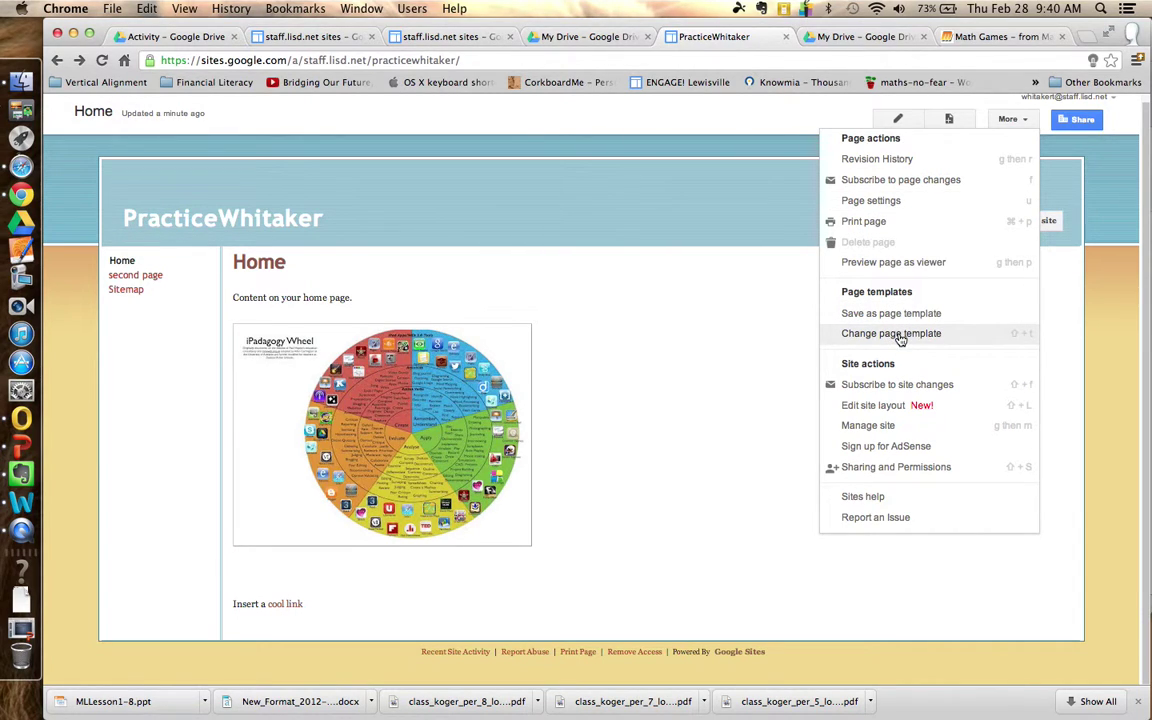
left_click(886, 203)
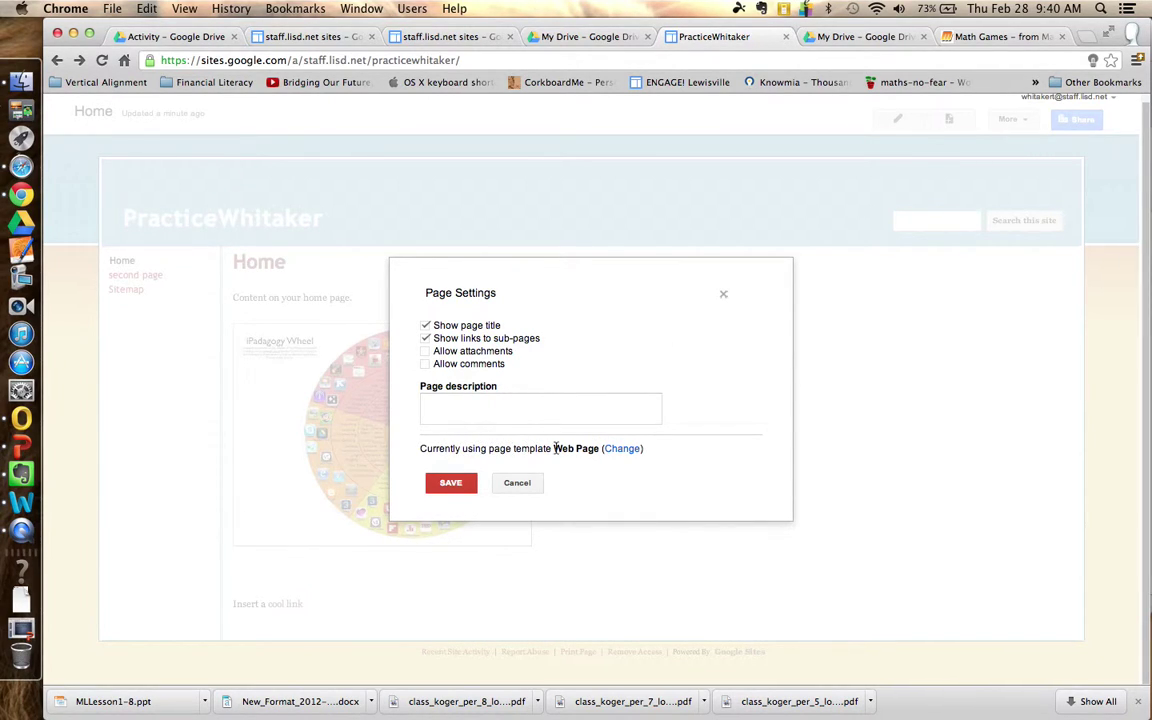
left_click(623, 450)
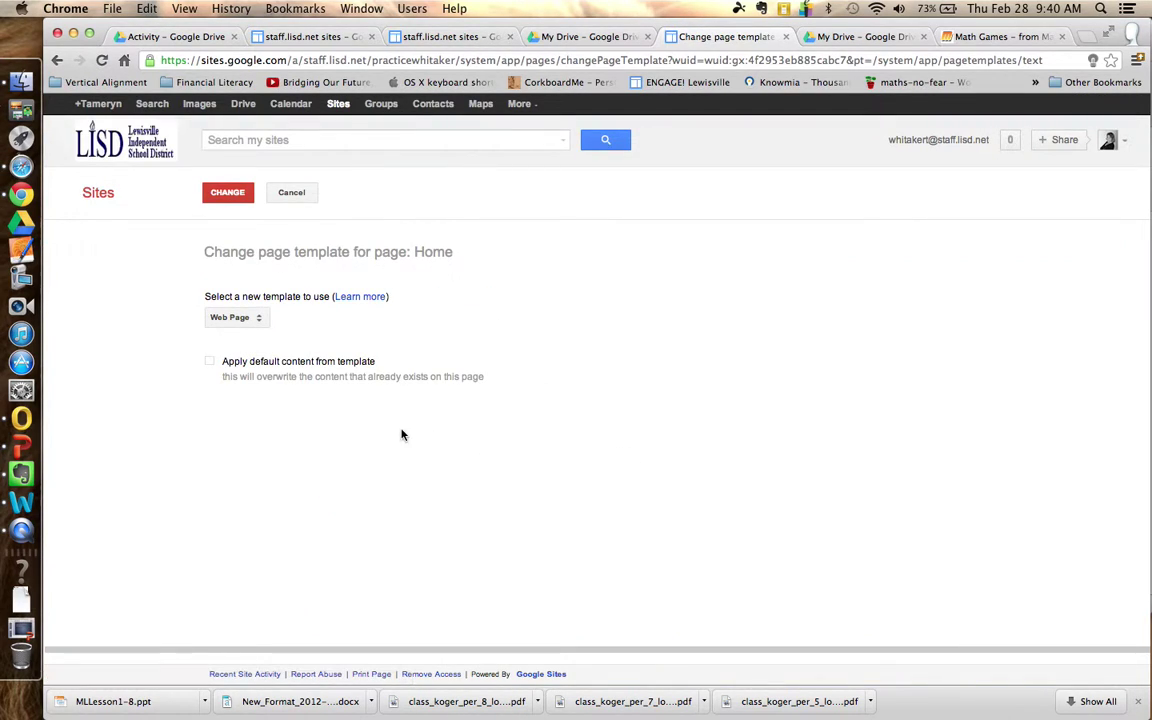
left_click(262, 318)
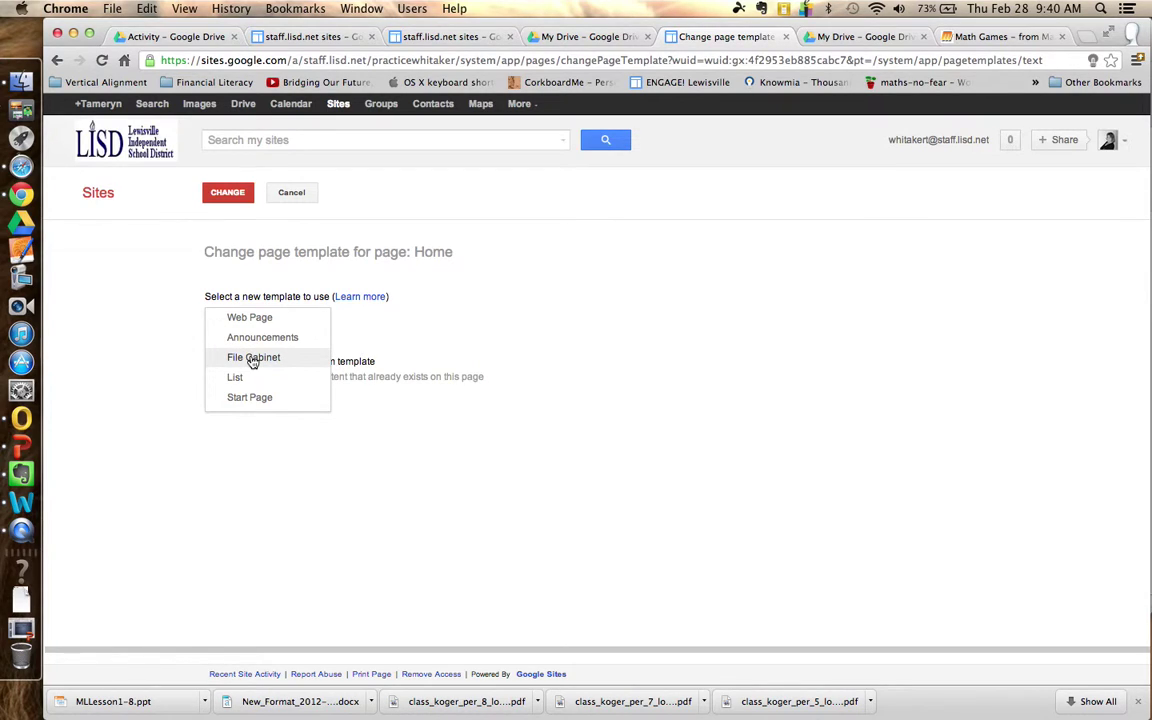
left_click(253, 359)
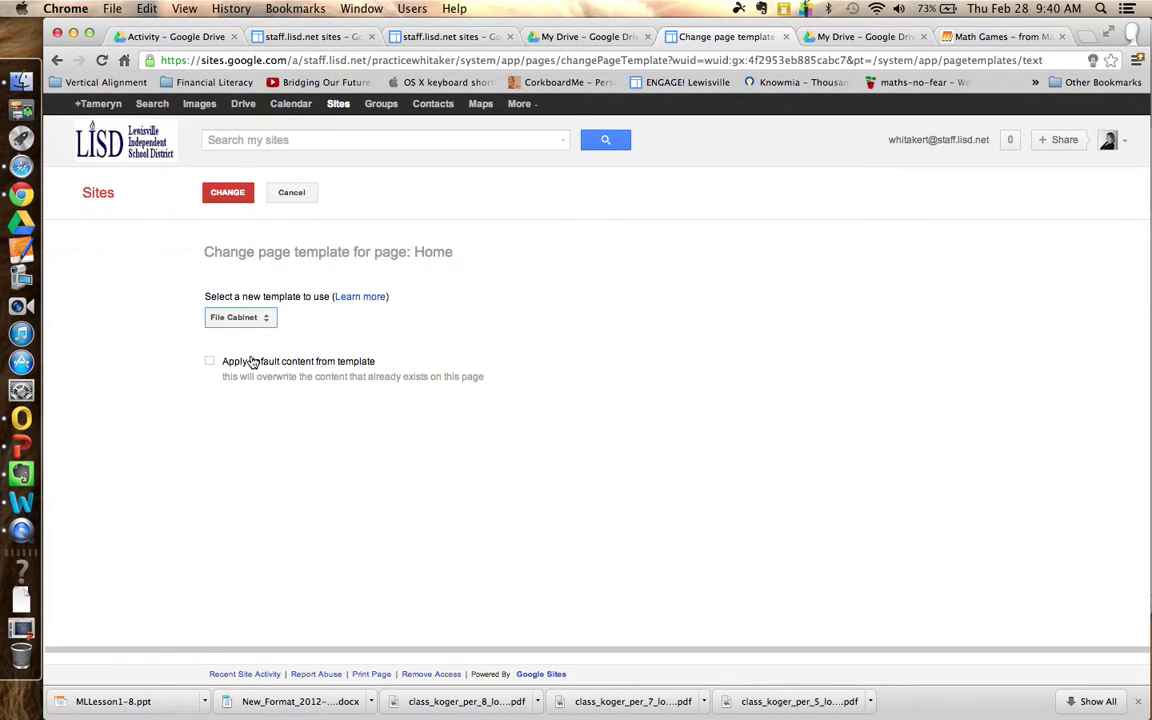
left_click(228, 194)
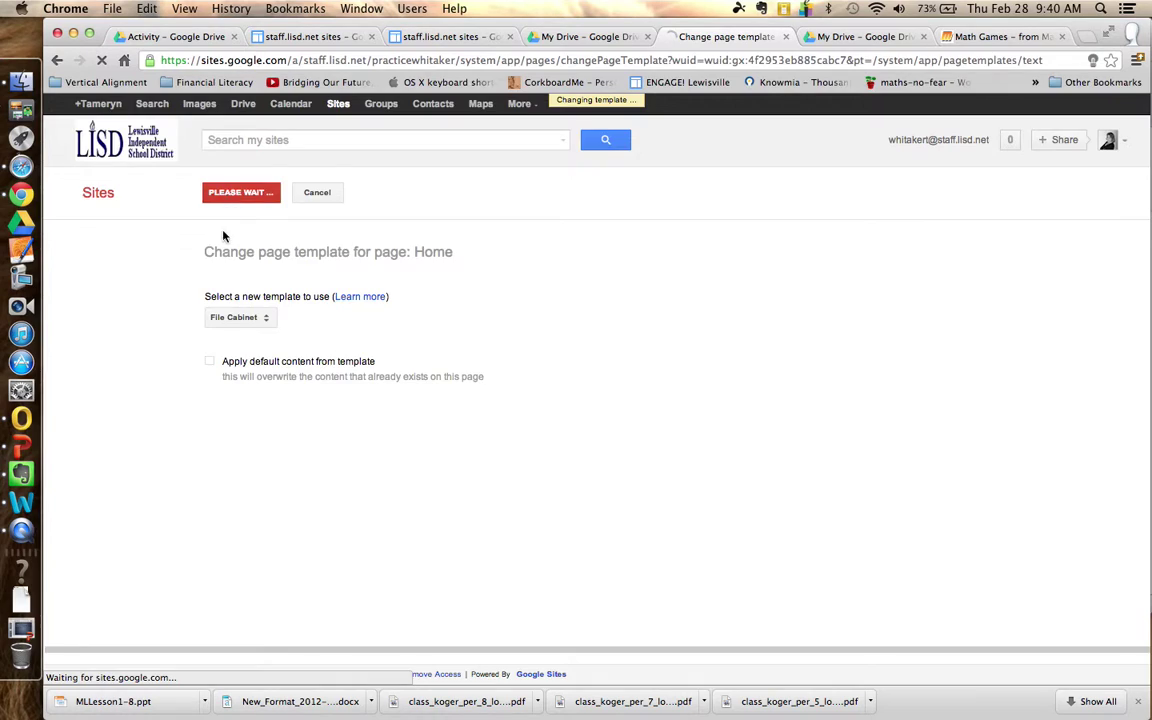
scroll(701, 361, "down", 3)
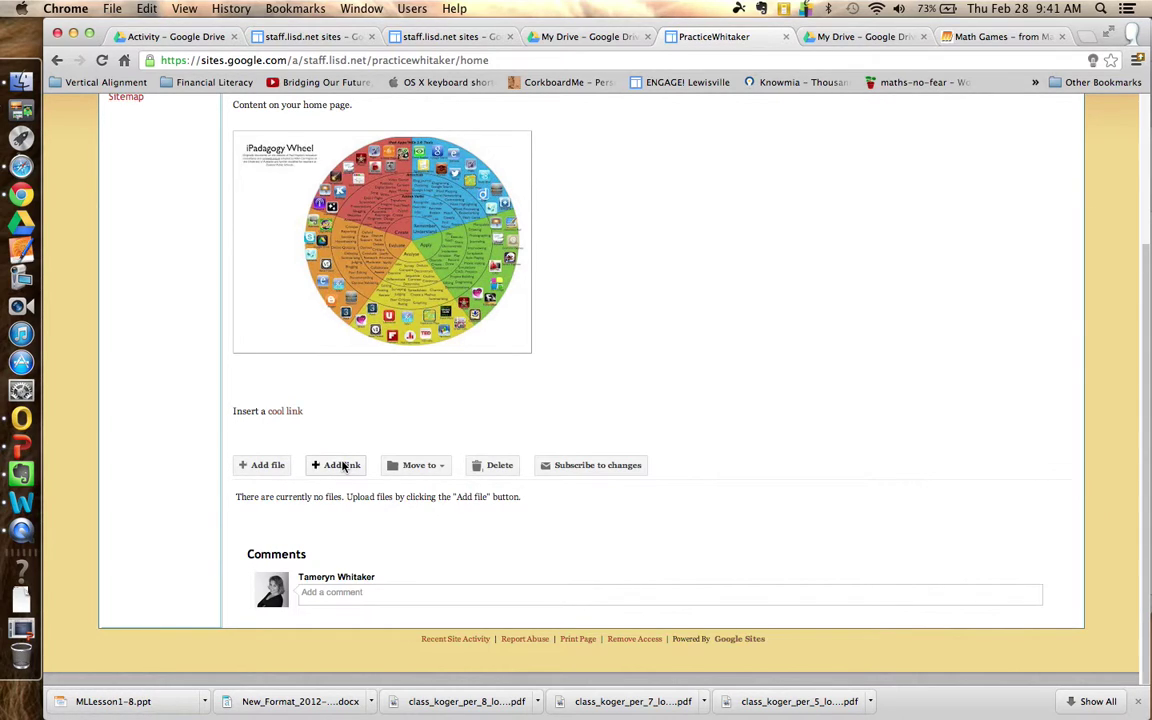
scroll(343, 466, "up", 1)
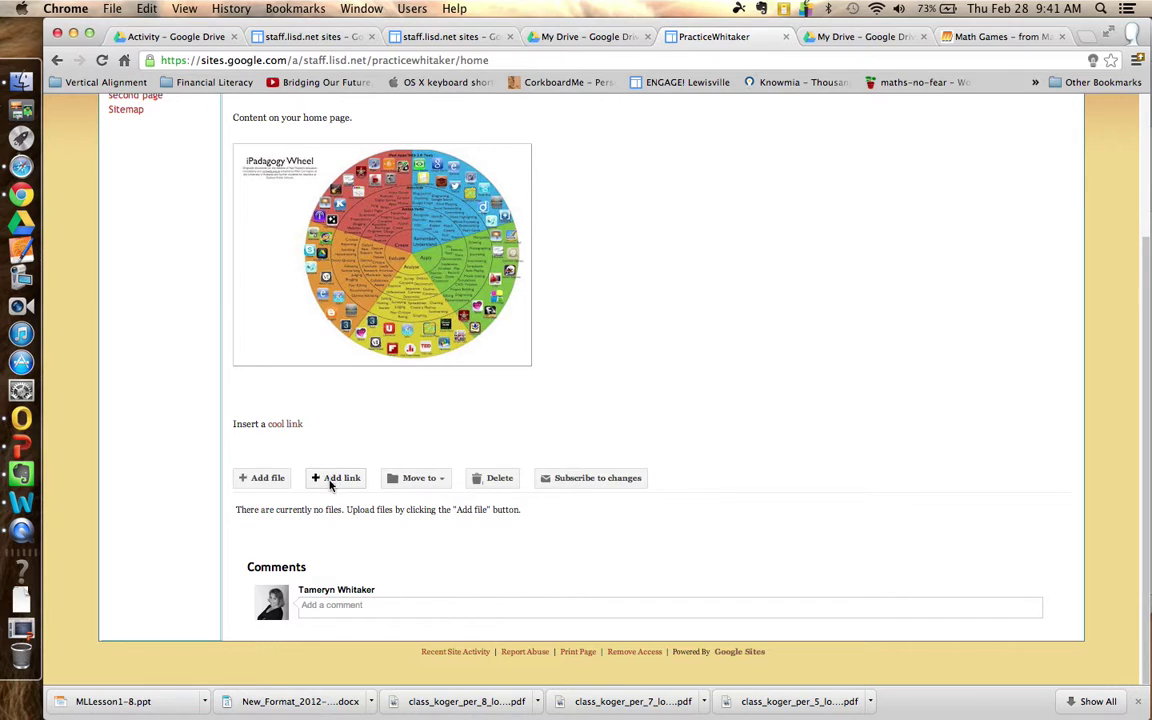
left_click(330, 478)
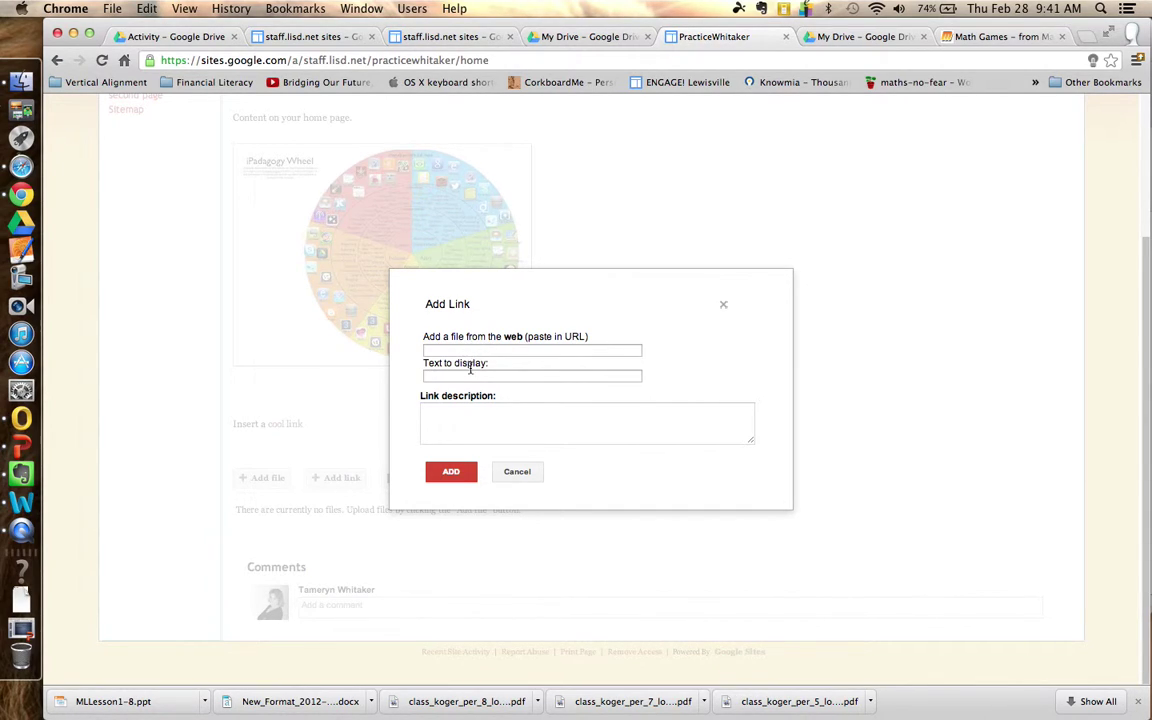
left_click(517, 472)
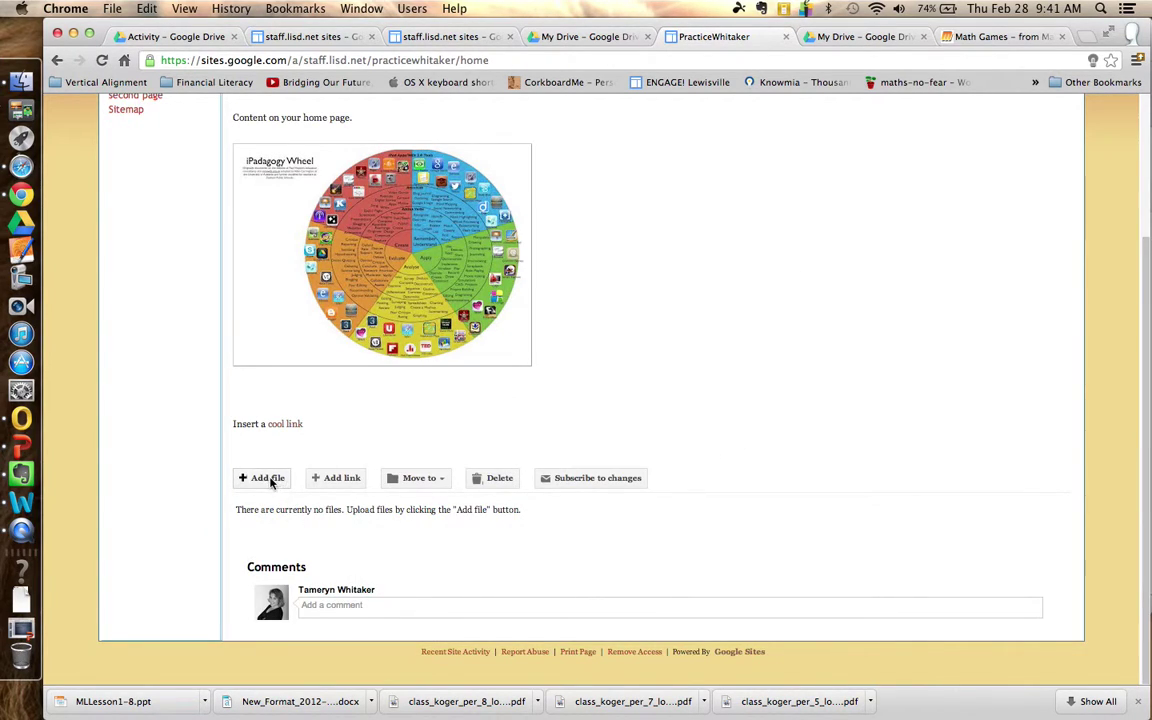
left_click(336, 479)
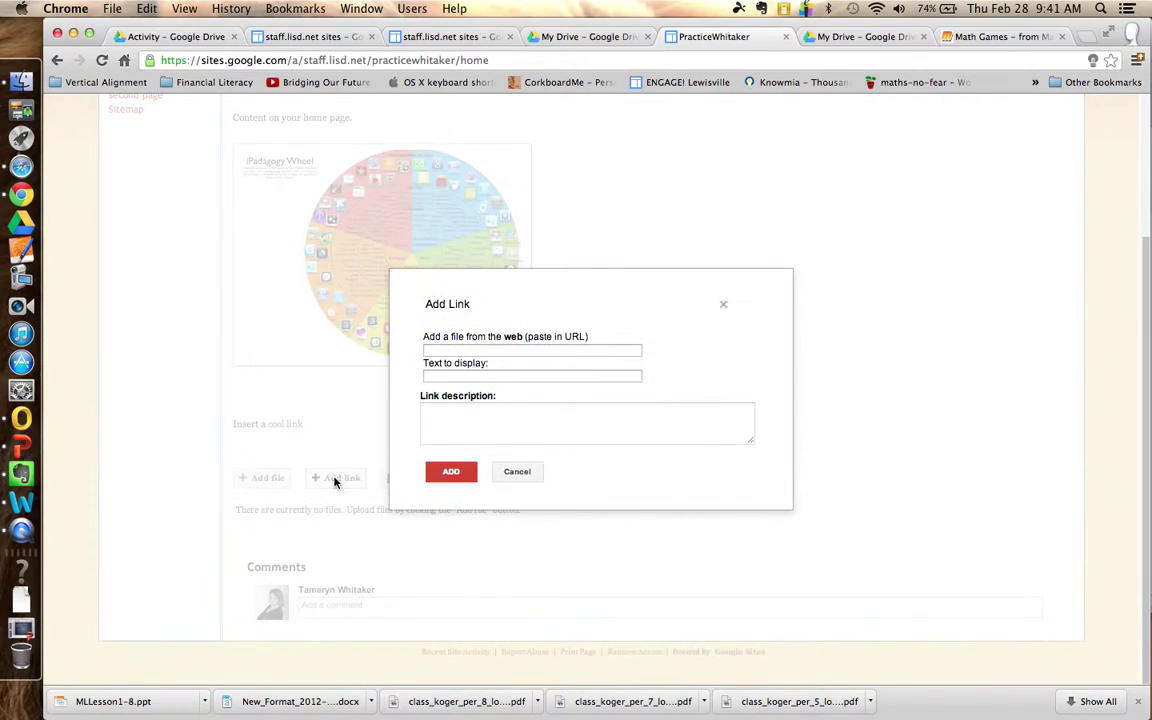
left_click(481, 350)
type("ww")
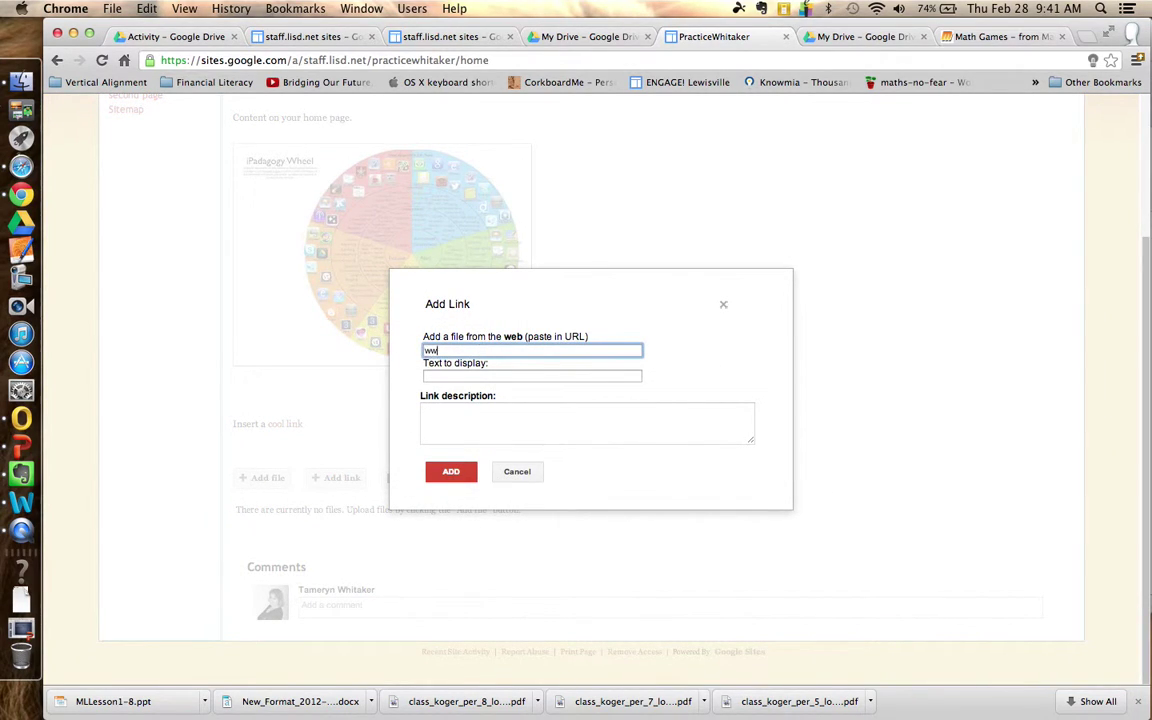
type("w.google.com")
key("Tab")
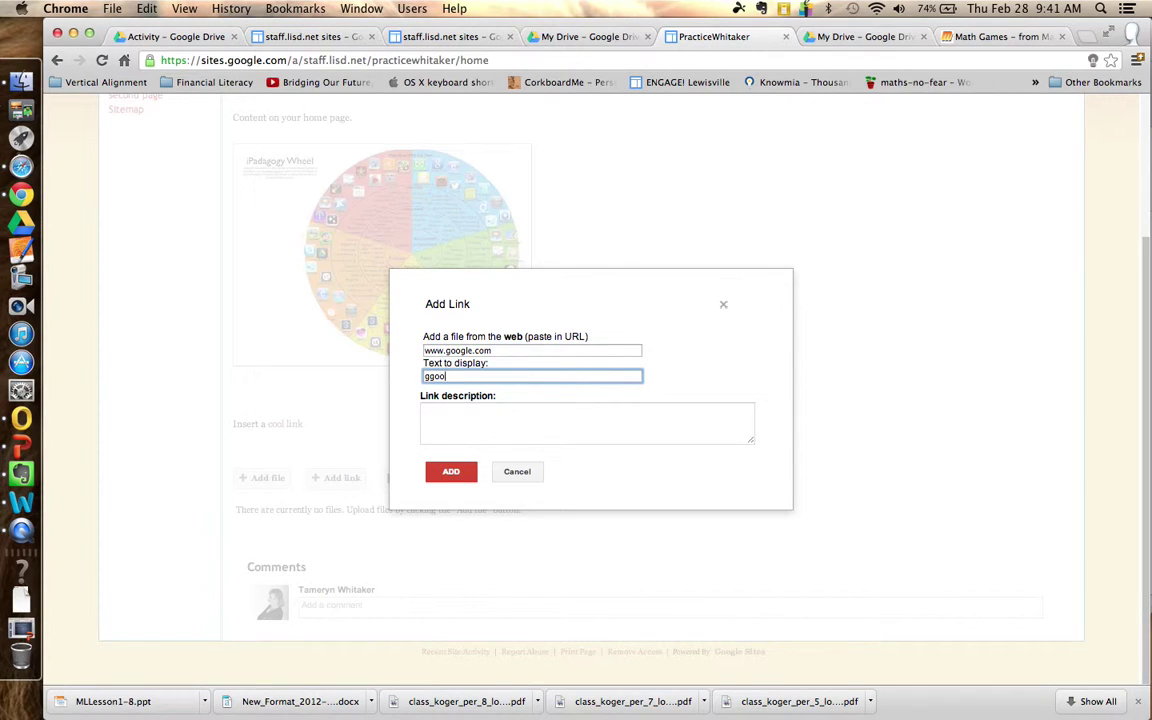
left_click(447, 475)
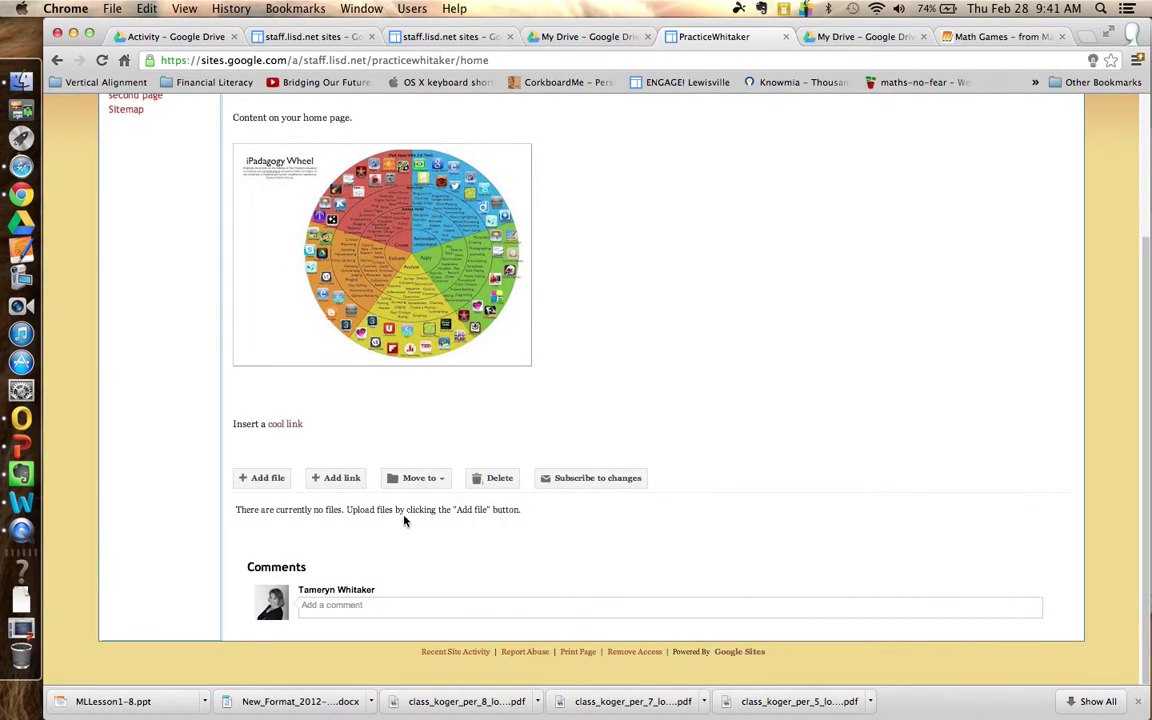
left_click(343, 479)
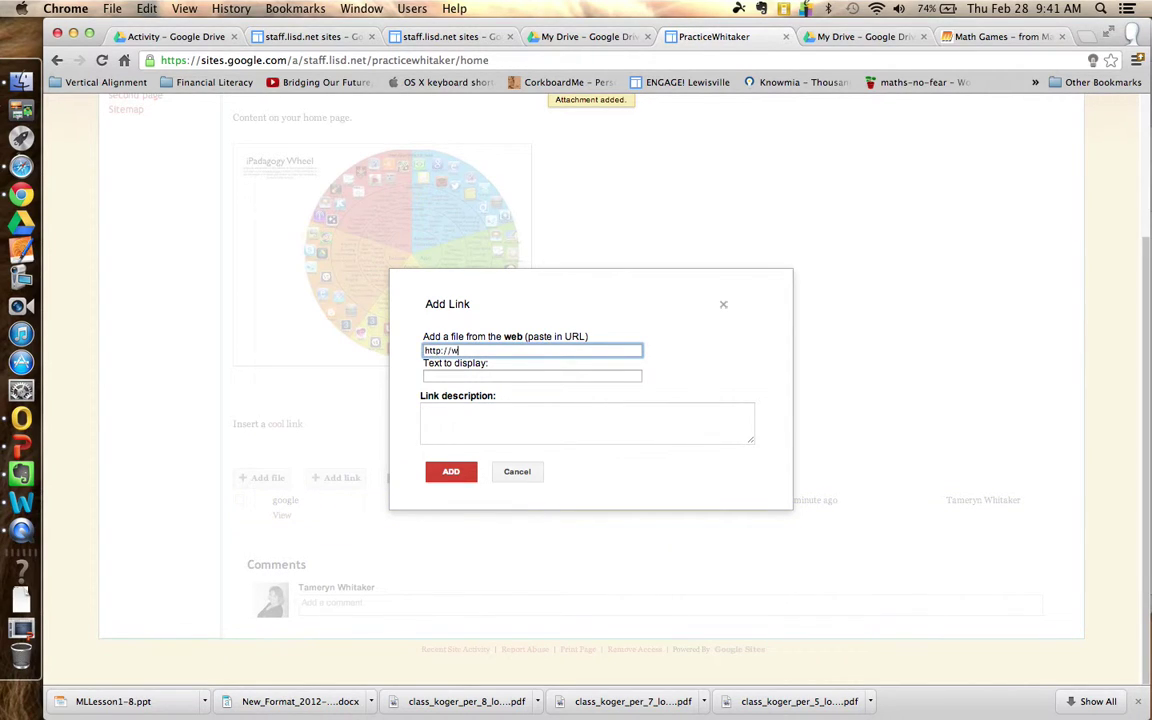
type("http://www.google.com")
key("Tab")
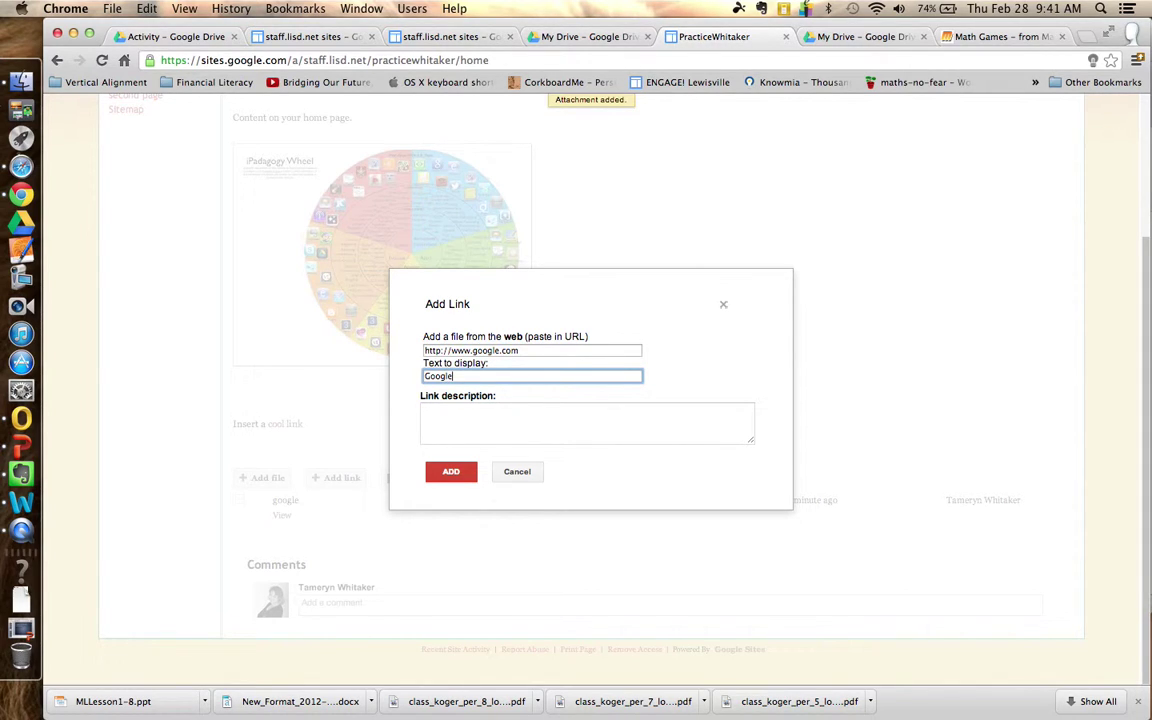
left_click(451, 471)
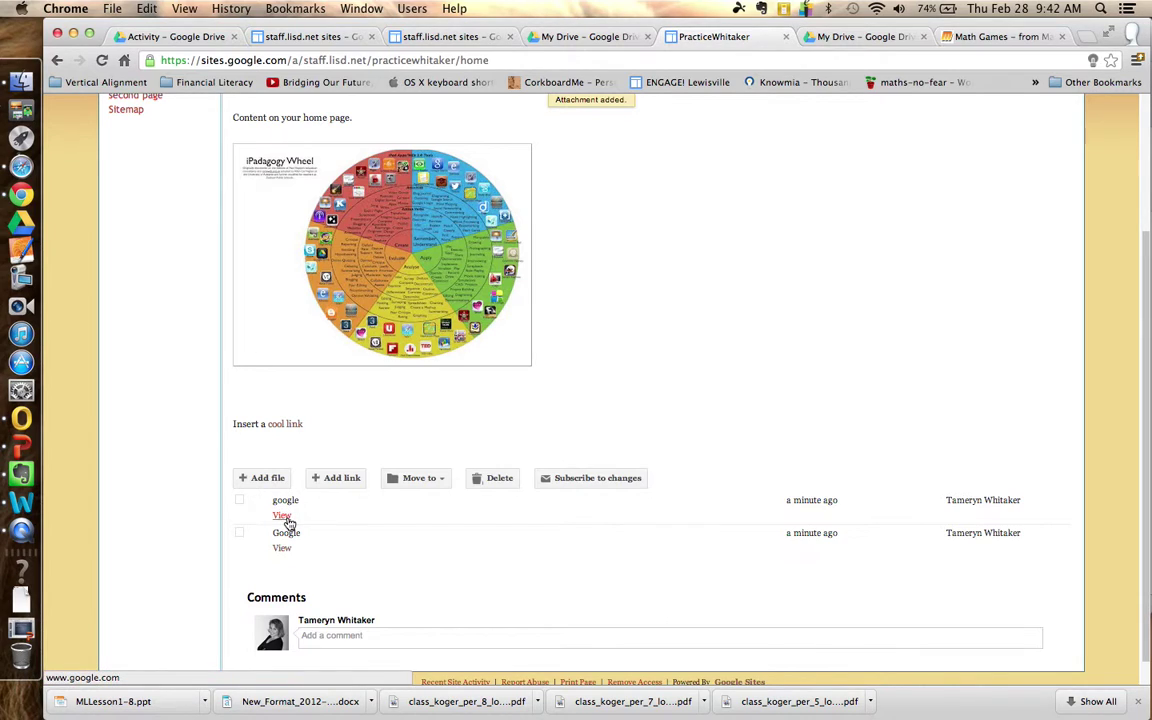
Test the file cabinet's "google" link, return to the site and view the folder options for moving files
left_click(283, 516)
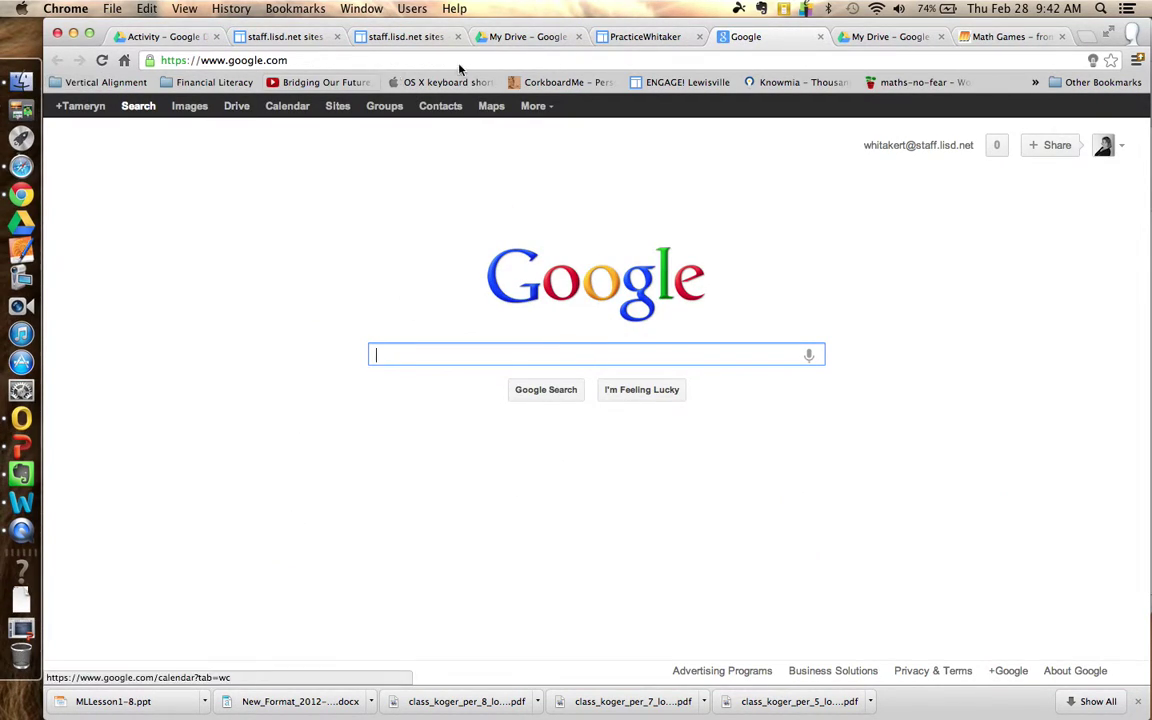
left_click(820, 37)
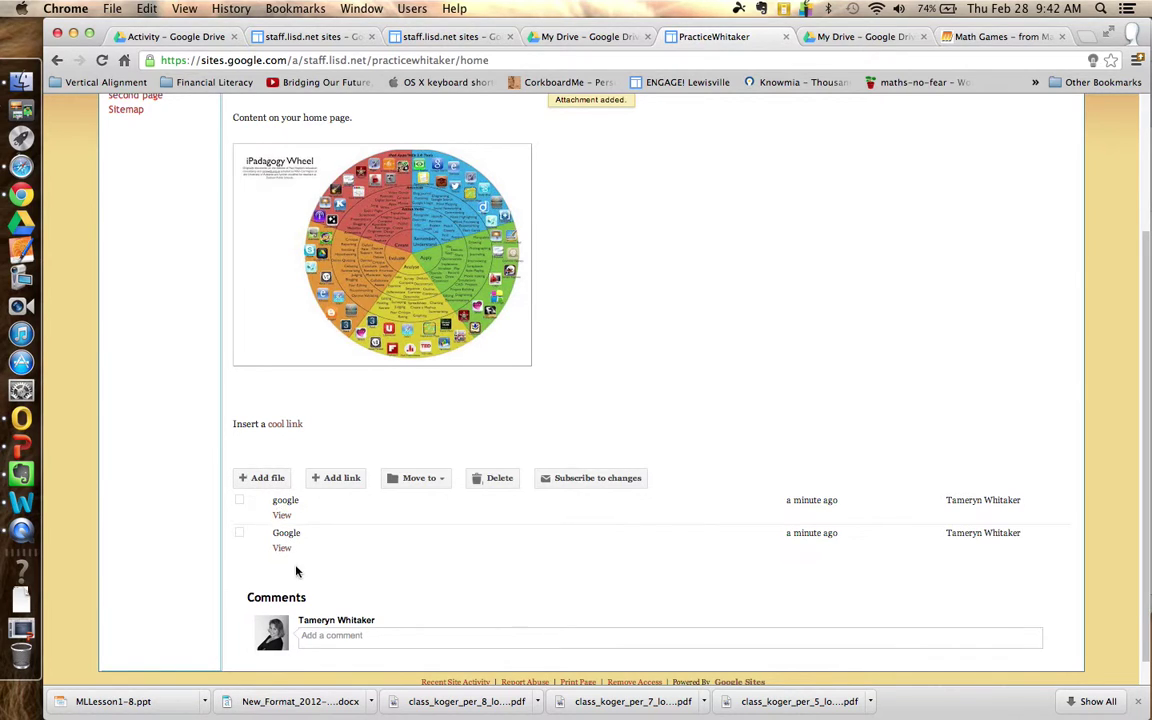
left_click(443, 480)
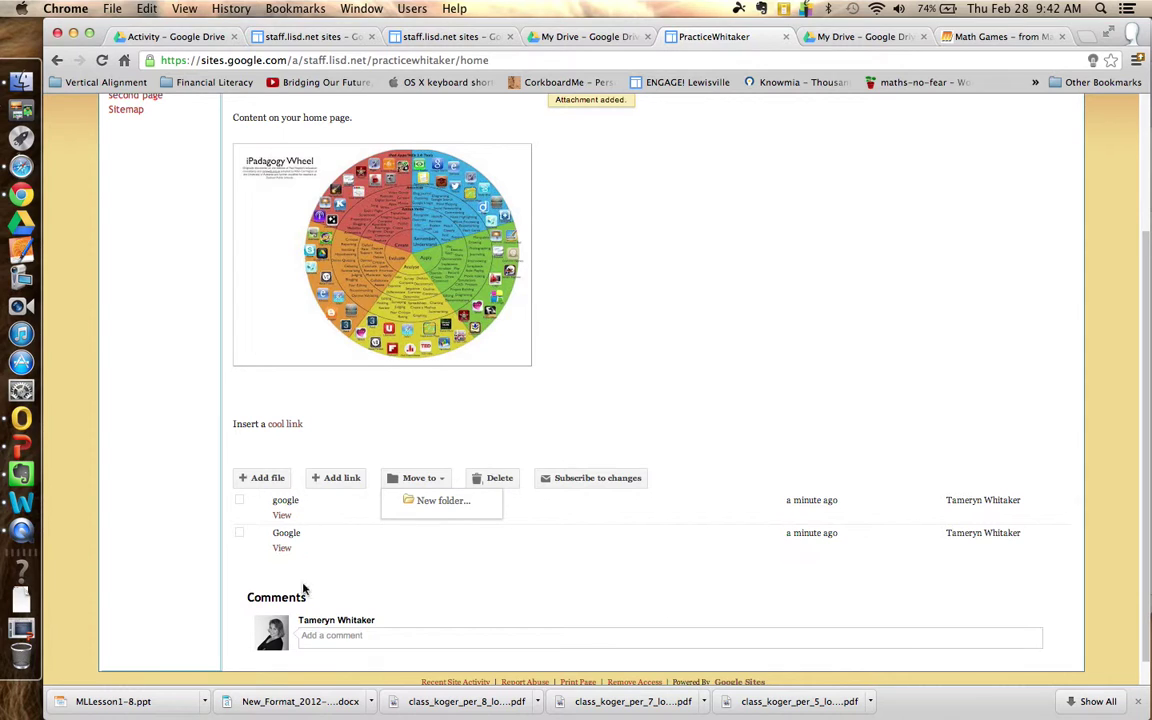
left_click(663, 373)
Look over the Home page from its header down to the file cabinet list and the comments section
scroll(663, 373, "up", 4)
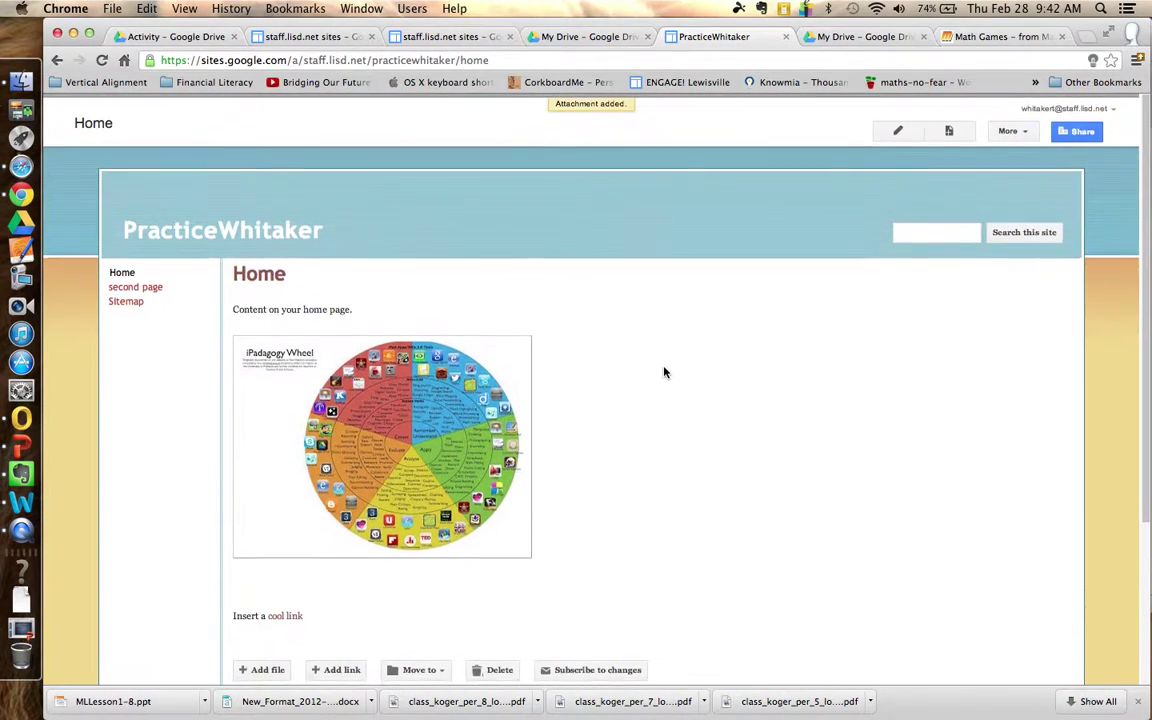
scroll(663, 373, "down", 4)
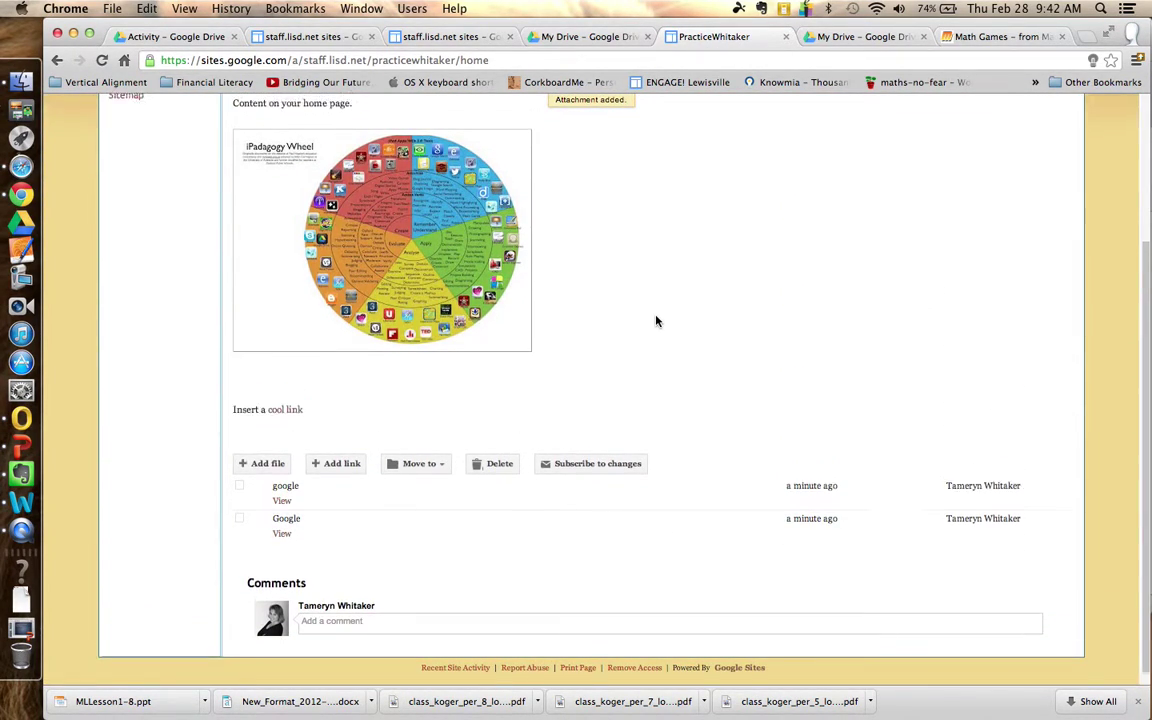
scroll(656, 321, "up", 2)
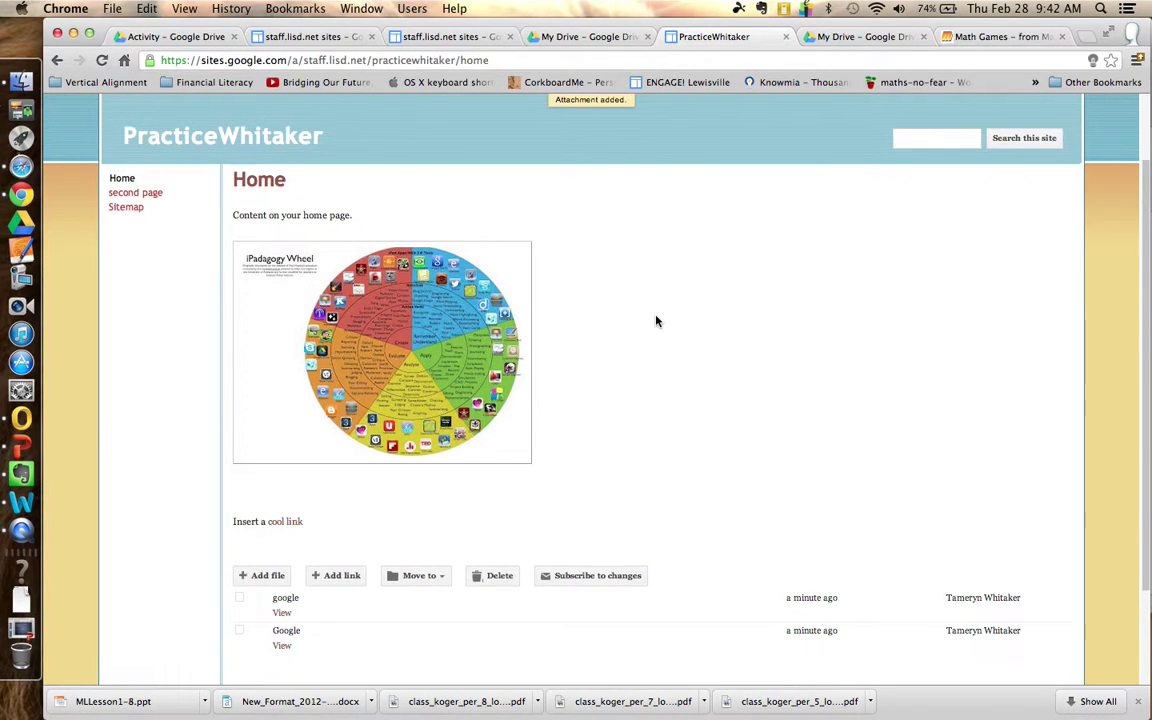
scroll(656, 329, "down", 2)
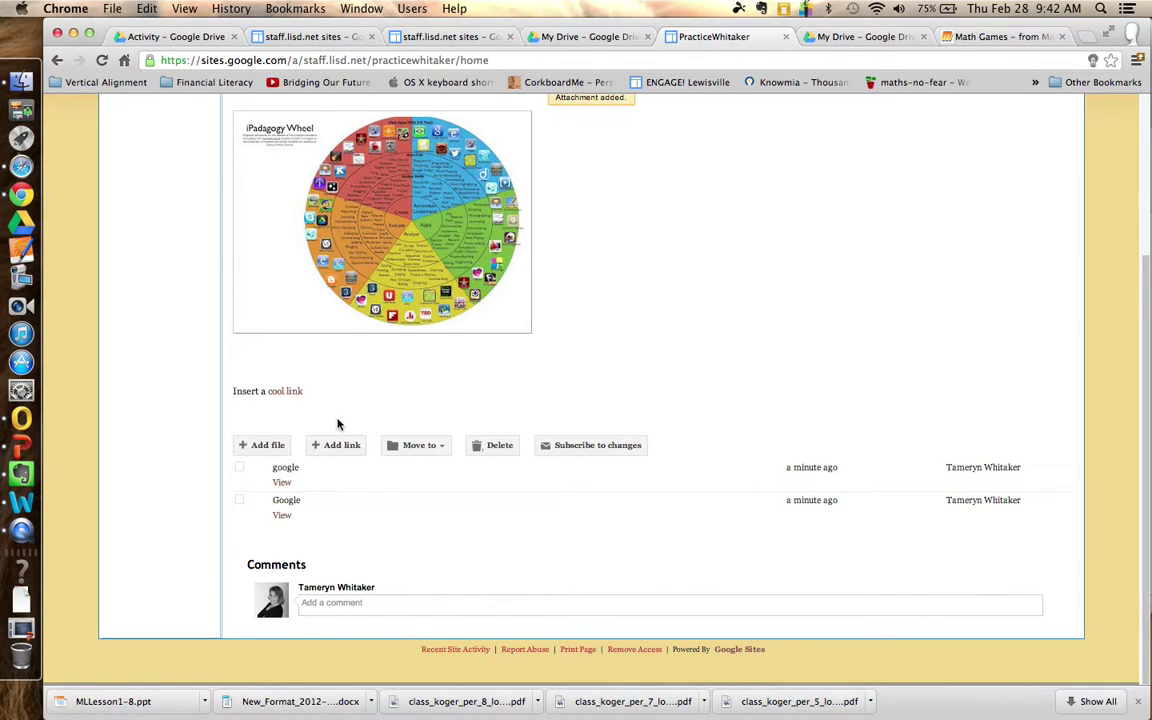
scroll(371, 427, "right", 1)
scroll(645, 345, "up", 5)
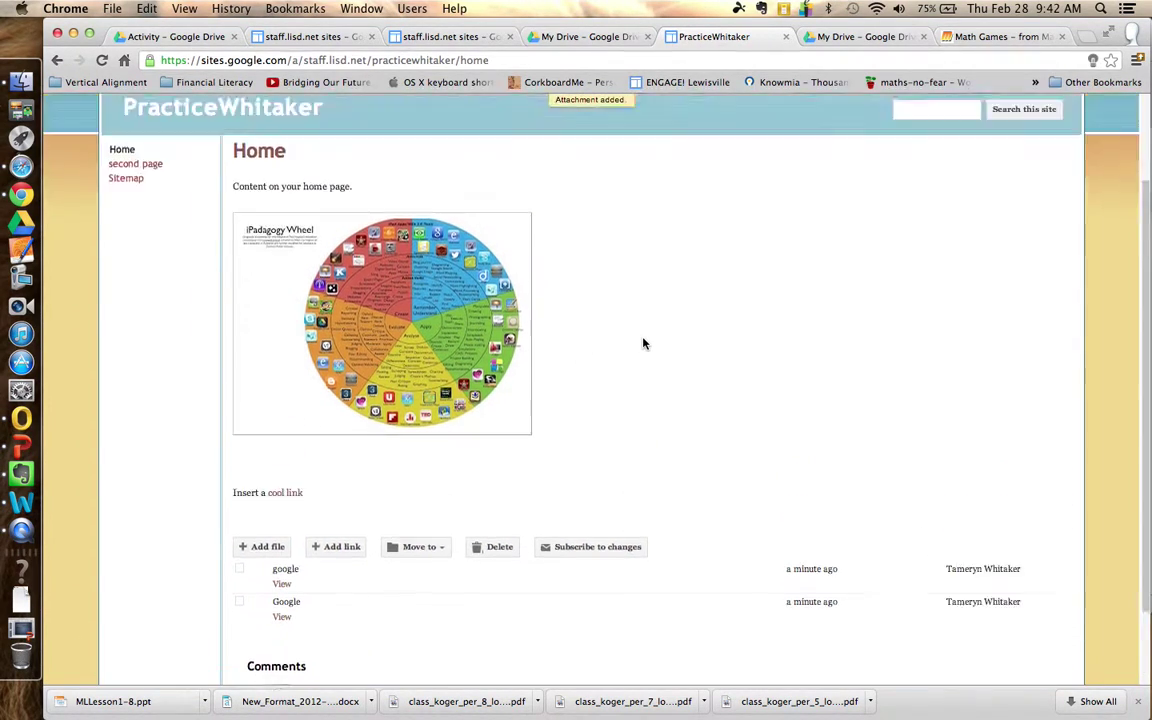
scroll(699, 426, "down", 5)
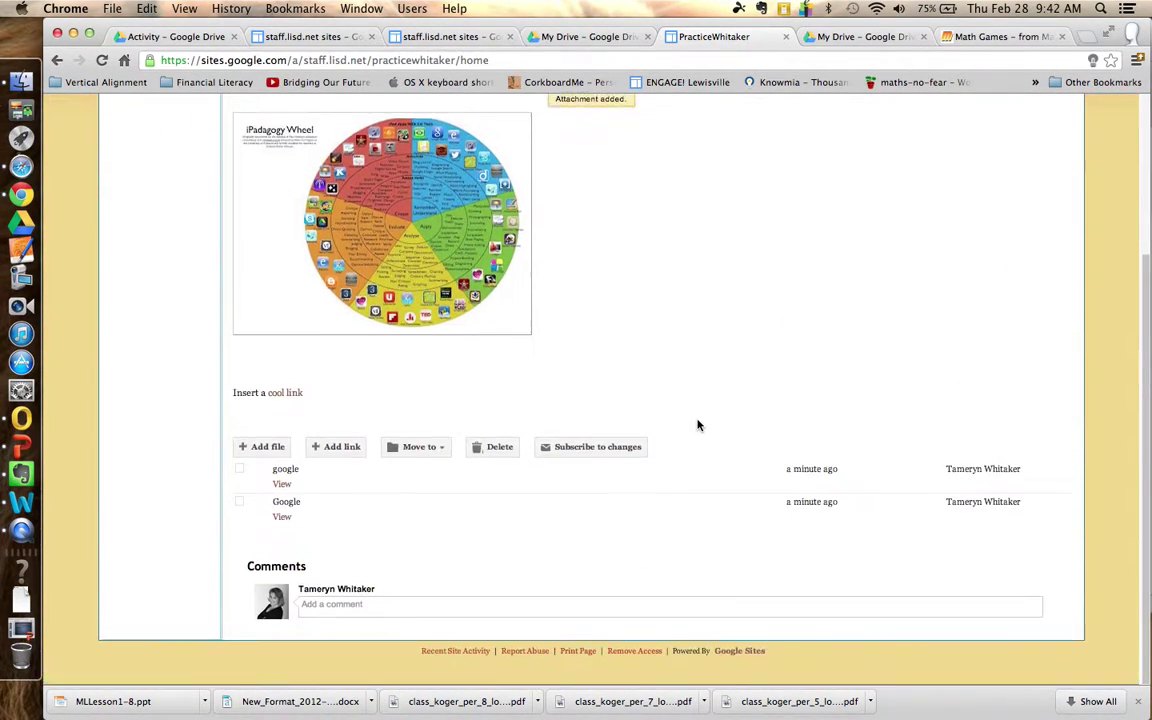
scroll(697, 424, "up", 5)
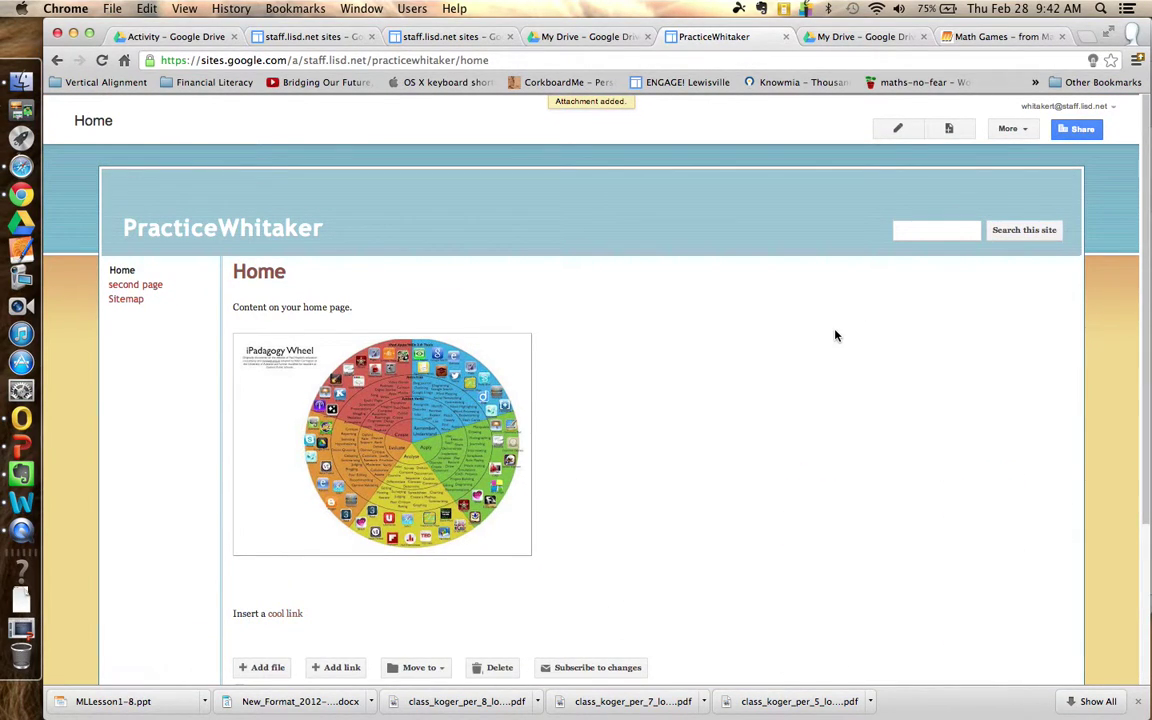